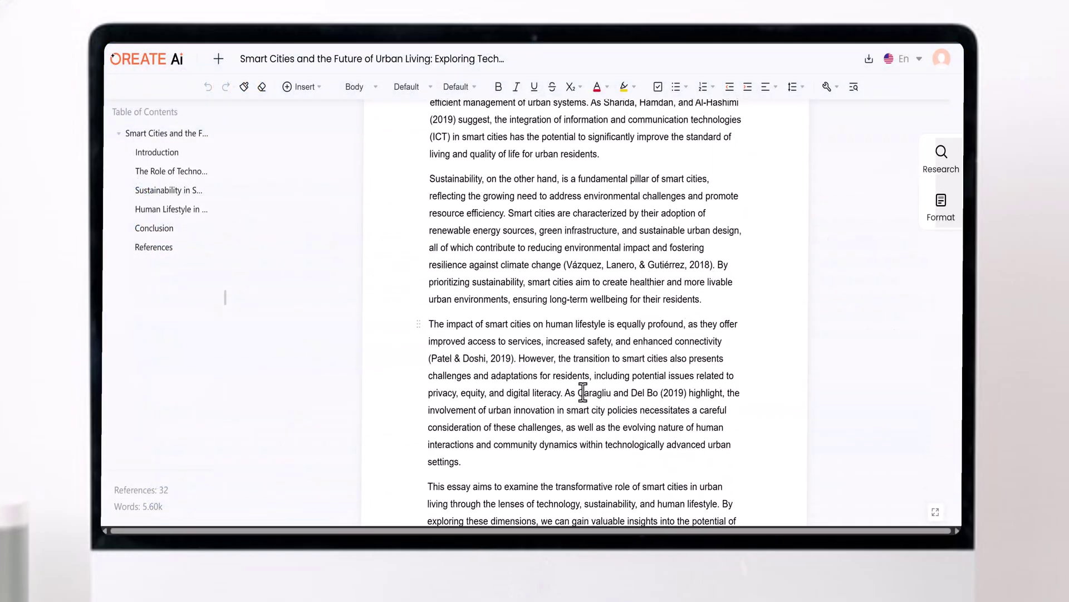
scroll(583, 393, down, 4)
scroll(583, 393, down, 4)
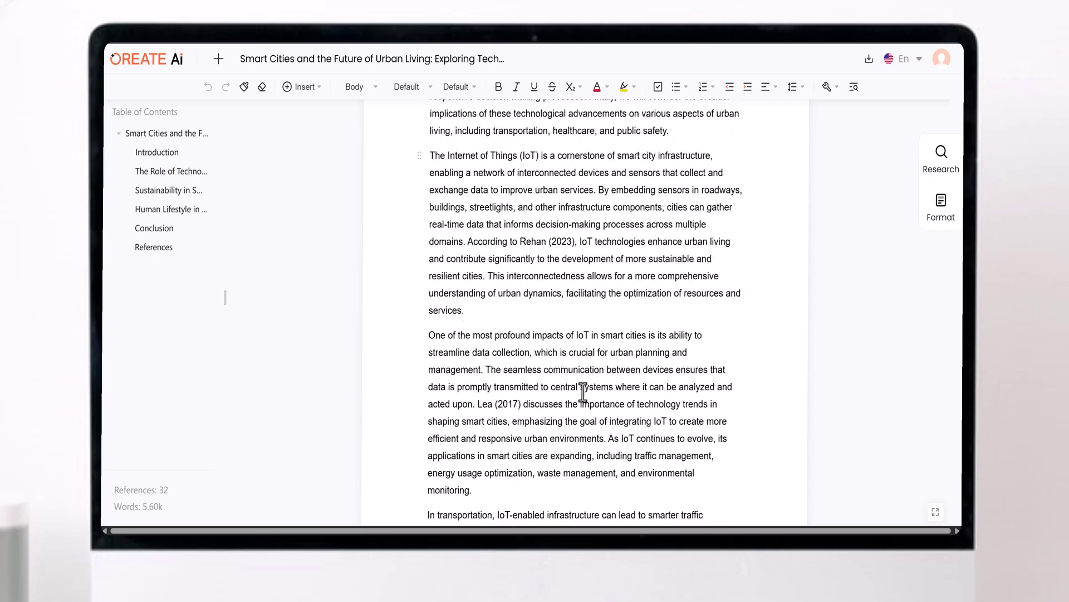
scroll(582, 393, down, 3)
scroll(582, 393, down, 4)
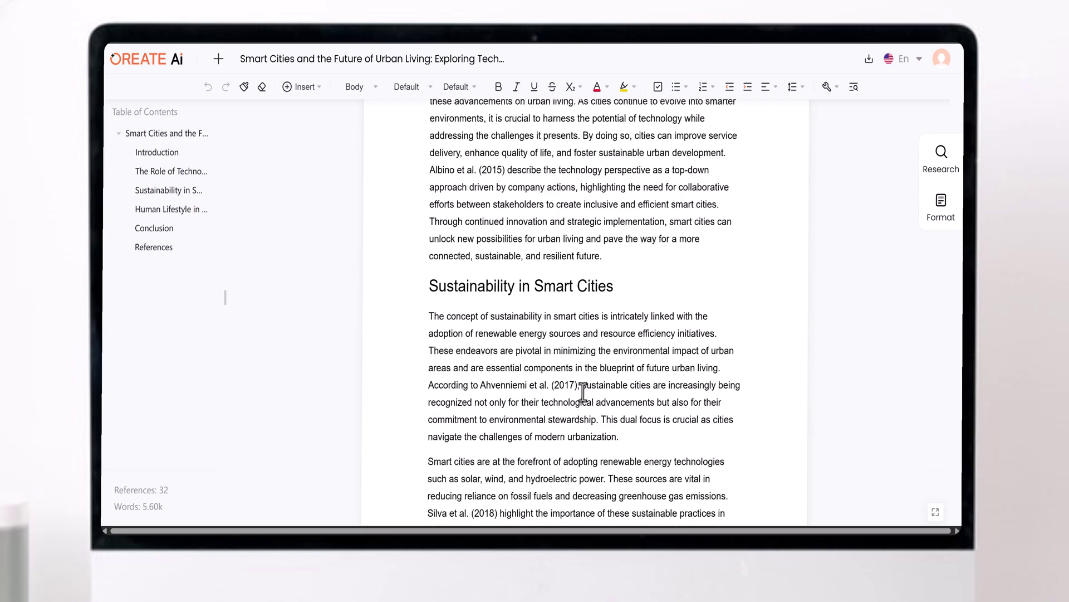
scroll(583, 393, down, 4)
scroll(583, 393, down, 4)
scroll(583, 394, down, 4)
scroll(583, 393, up, 5)
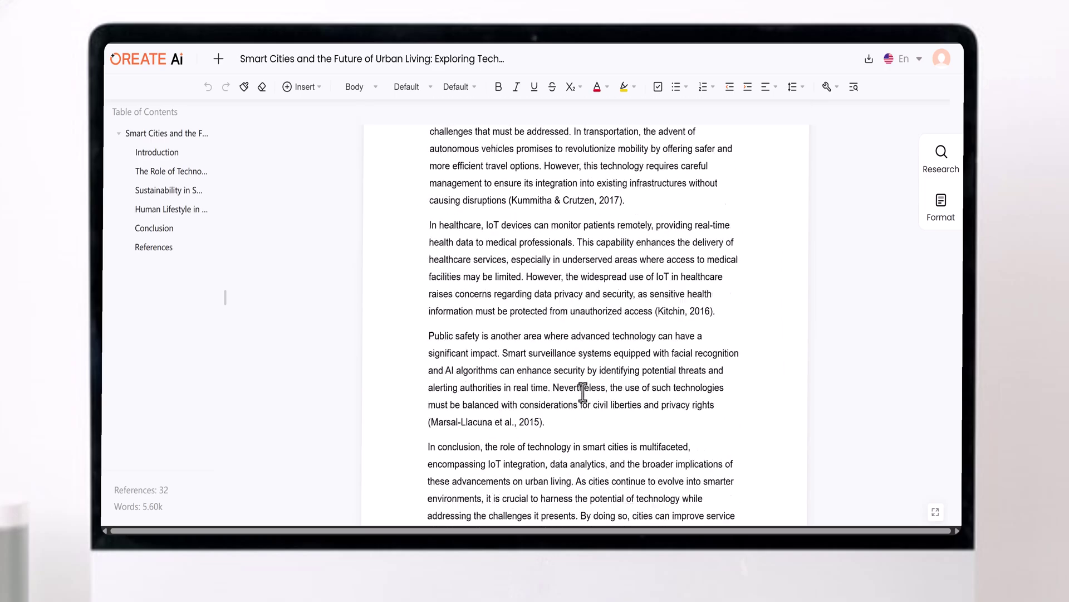
scroll(582, 393, up, 5)
scroll(583, 393, up, 5)
scroll(583, 393, up, 5)
scroll(583, 392, up, 5)
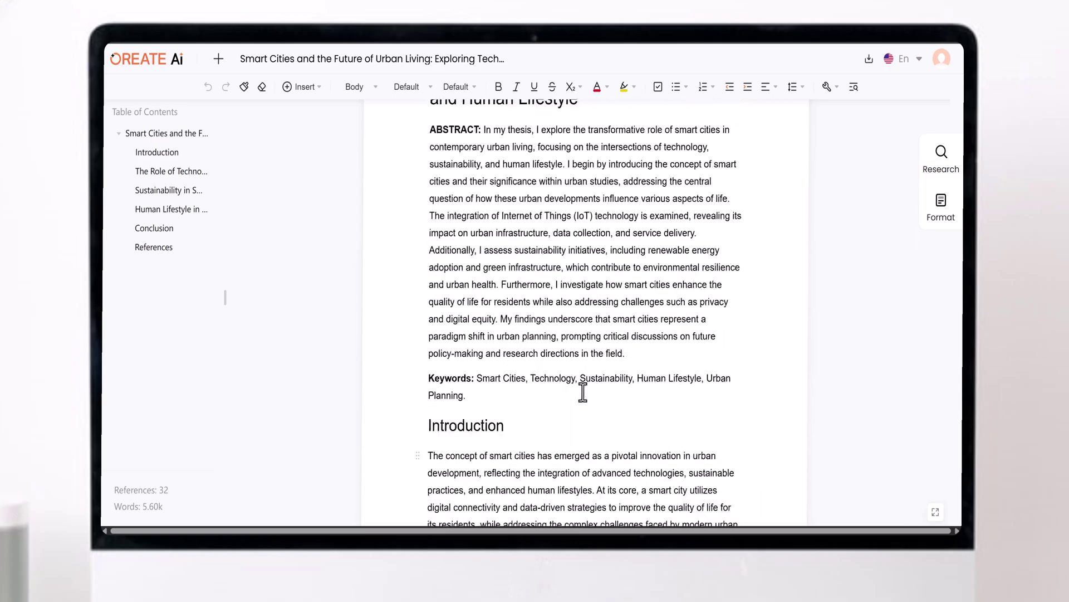
scroll(582, 393, up, 3)
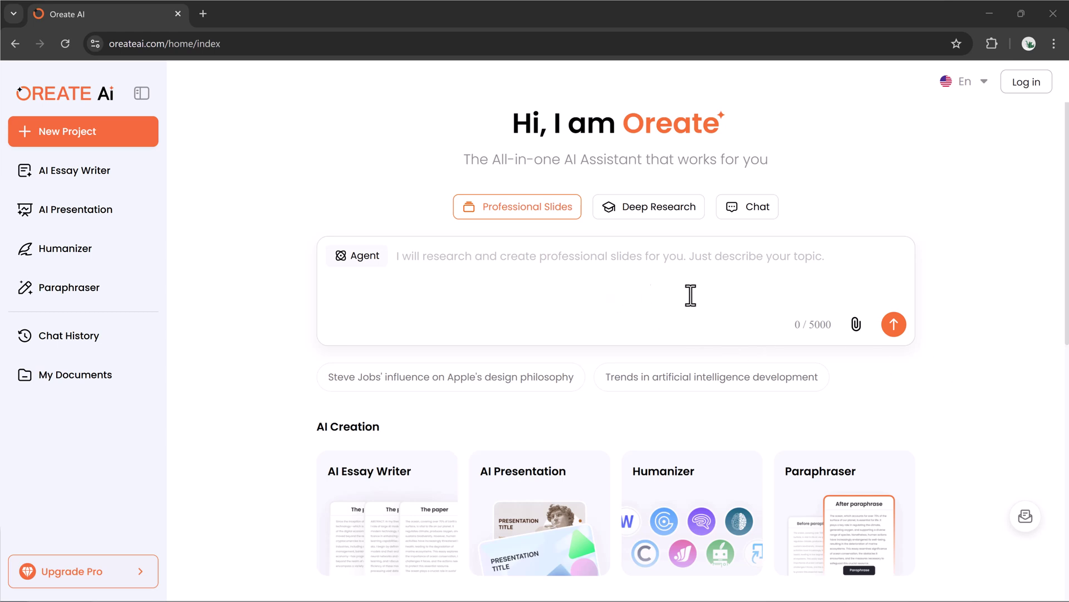
scroll(962, 349, down, 3)
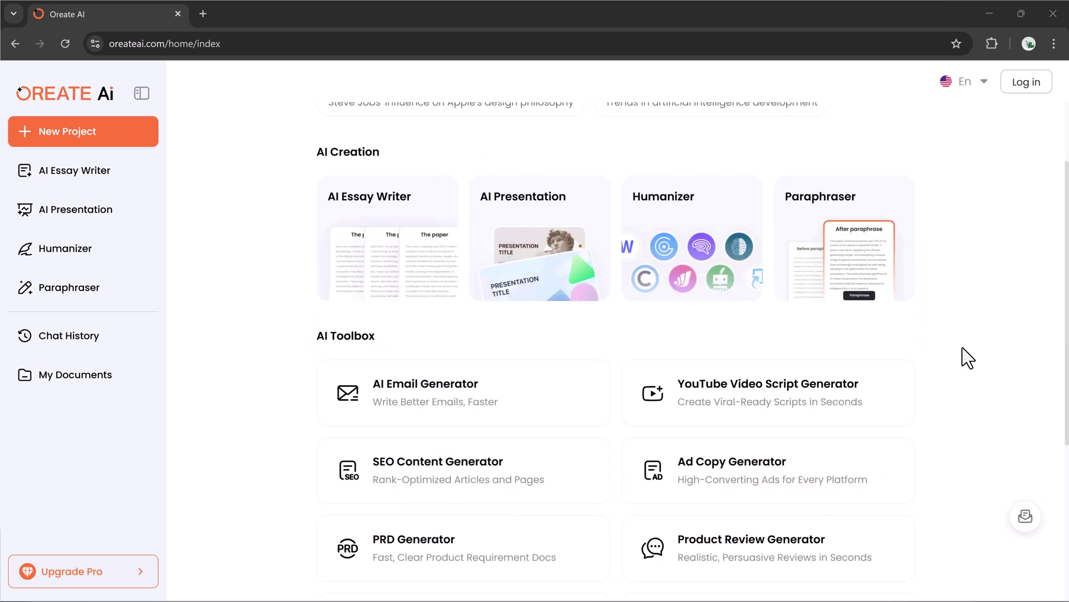
scroll(963, 347, down, 3)
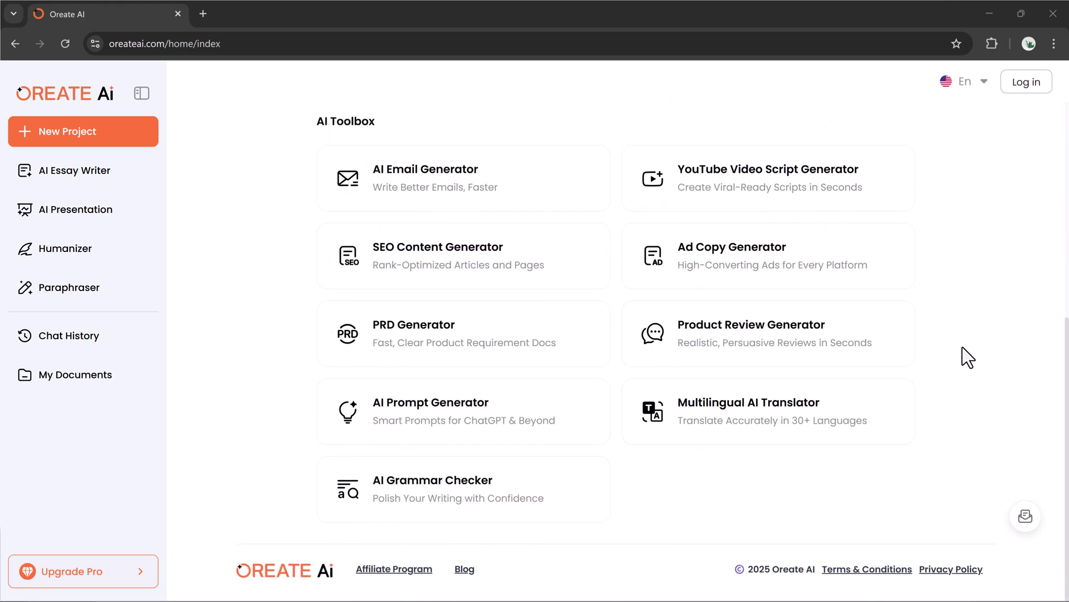
scroll(963, 348, up, 3)
scroll(963, 348, up, 3)
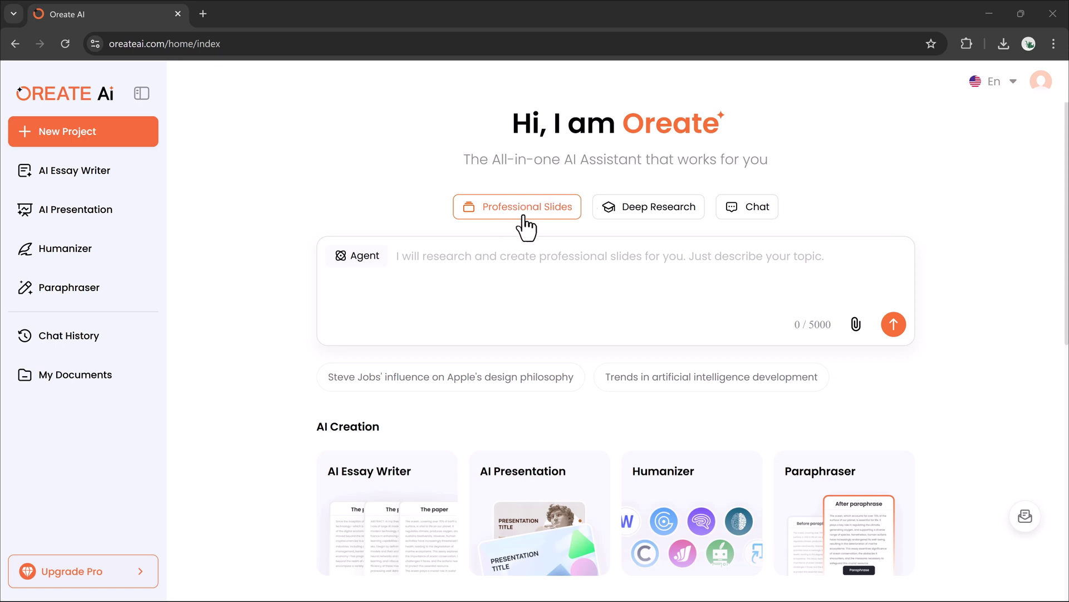
Return to Professional Slides mode and send the renewable-energy benefits-and-risks presentation request
click(652, 224)
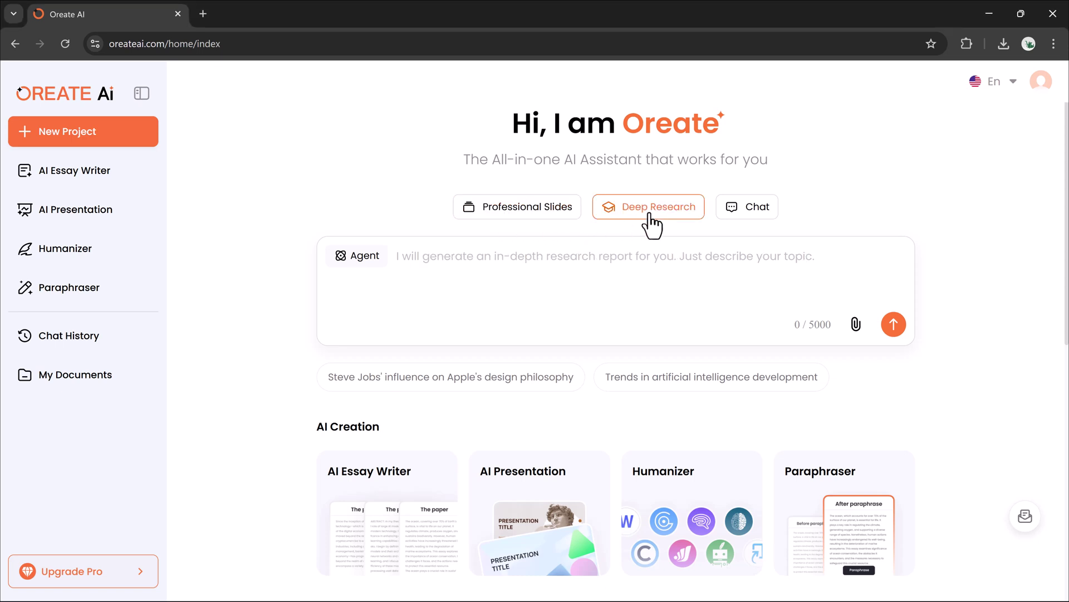
click(766, 222)
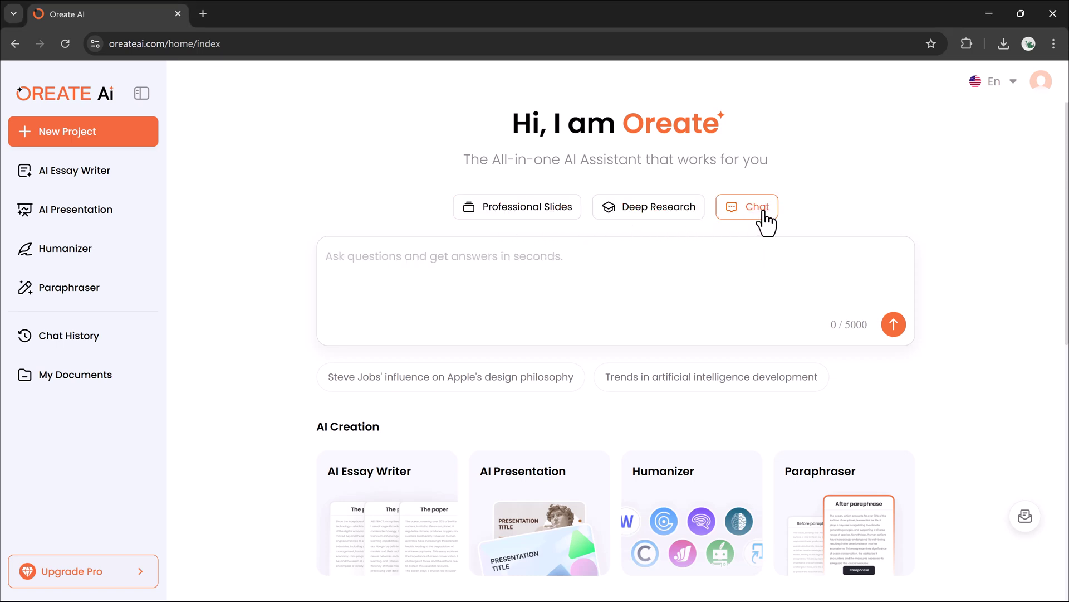
click(522, 220)
click(479, 277)
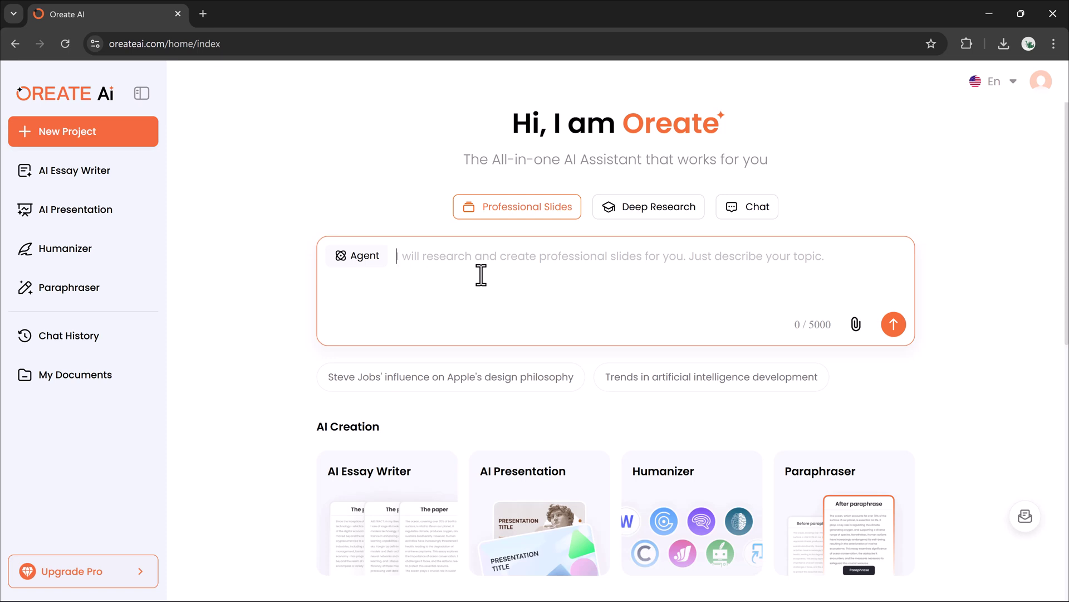
text(Make a professional presentation on the benefits and risks of renewable energy sources, including solar, wind, hydro, and nuclear, with global examples and future forecasts)
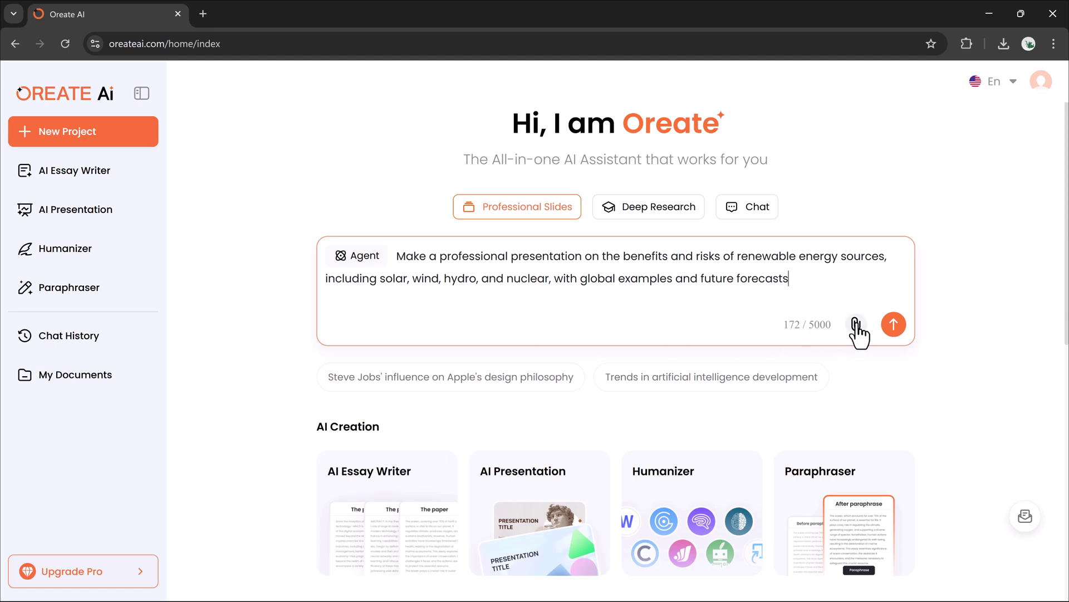
click(890, 324)
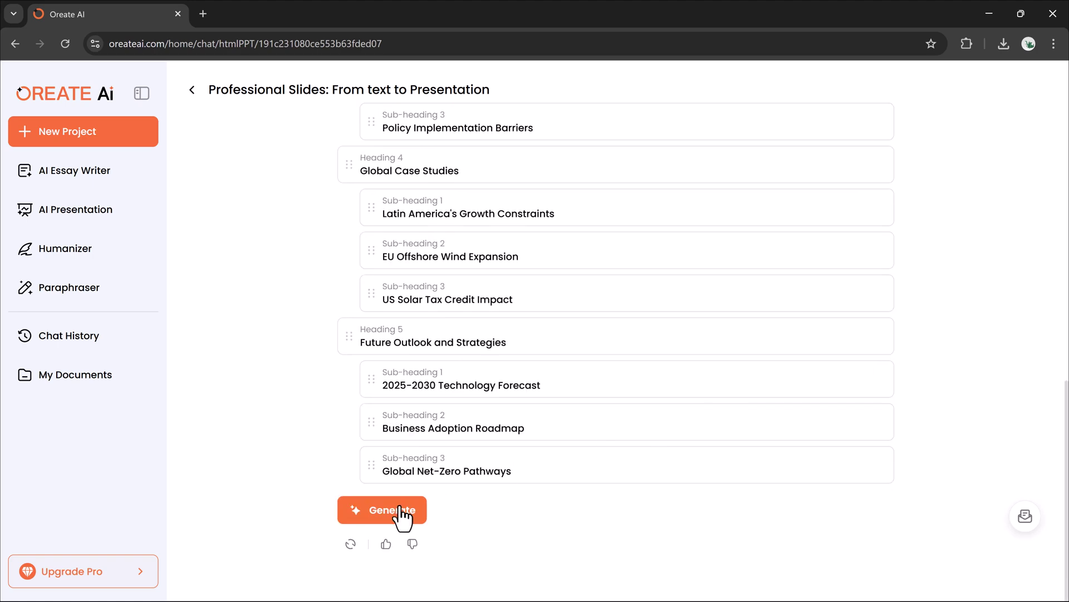
Generate the renewable-energy slide deck from the outline
click(395, 511)
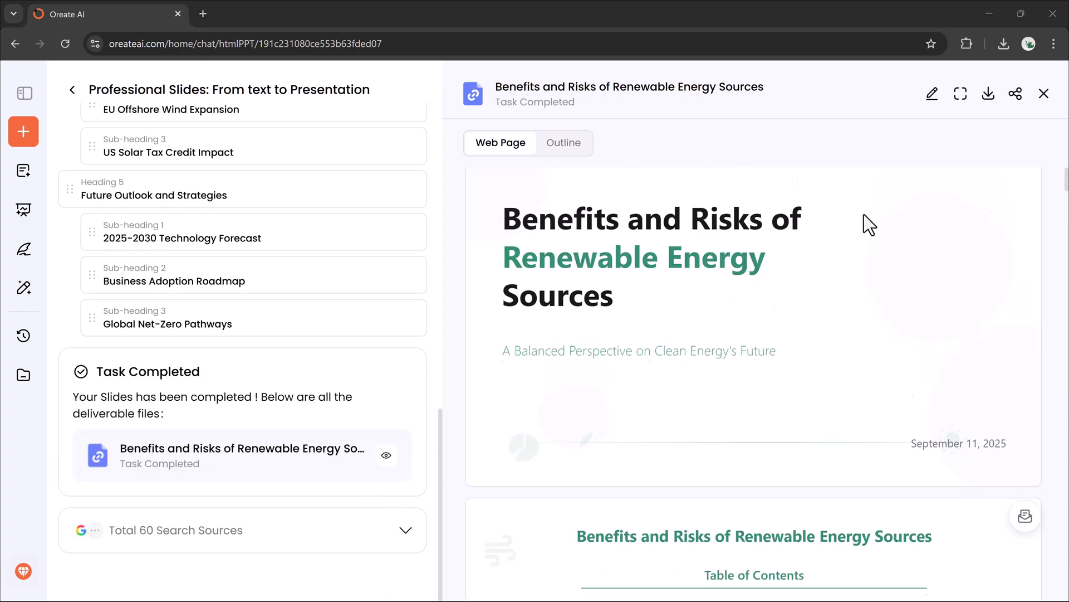
scroll(864, 224, down, 4)
scroll(865, 224, down, 5)
scroll(864, 225, down, 4)
scroll(865, 224, down, 5)
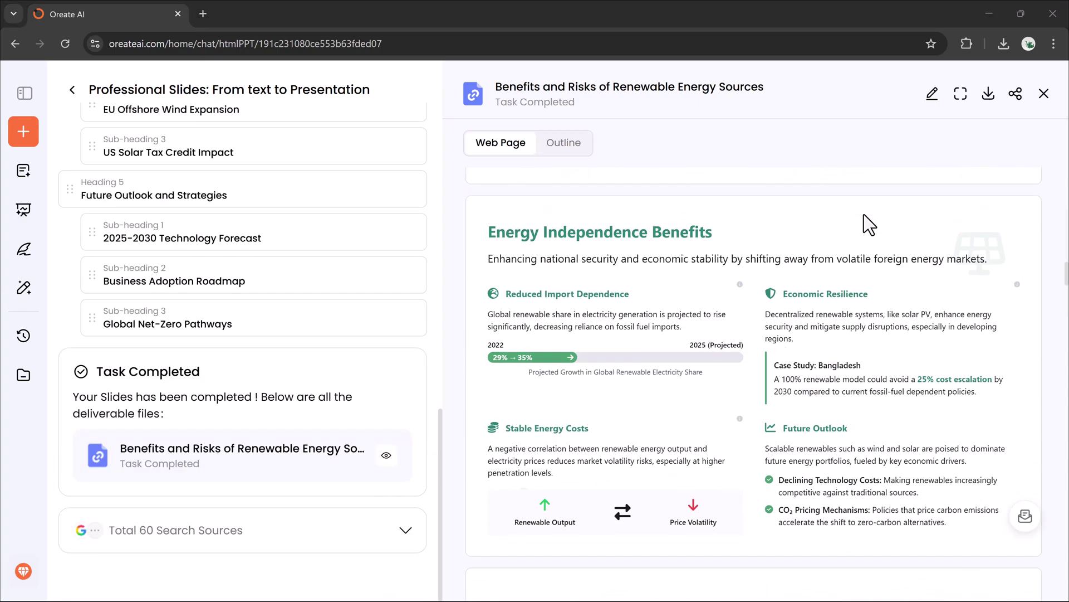
scroll(864, 224, down, 5)
scroll(864, 224, down, 5)
scroll(865, 224, down, 5)
scroll(864, 224, down, 3)
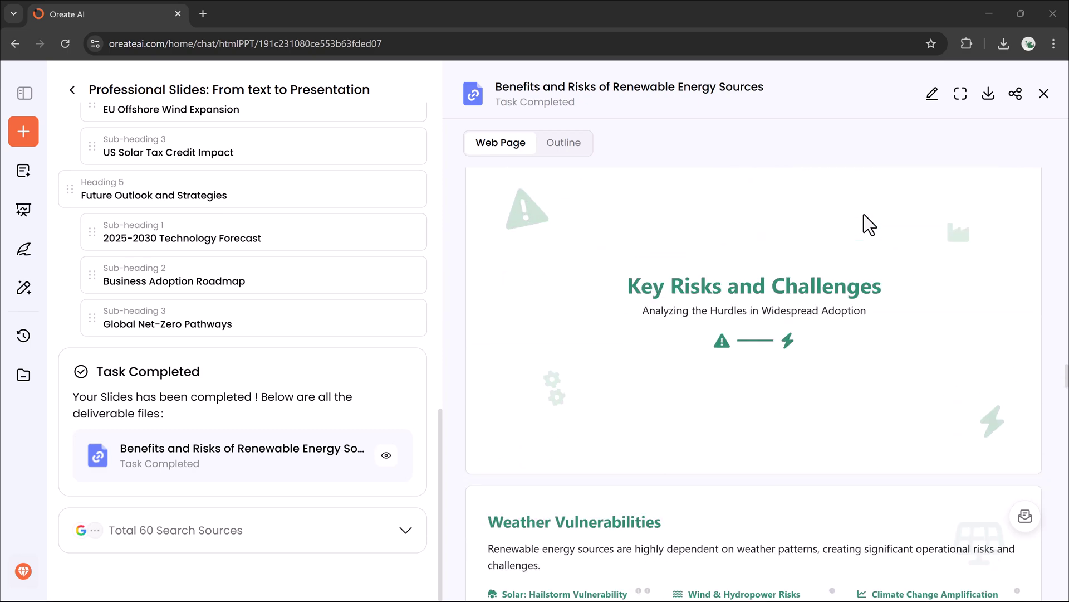
scroll(864, 224, up, 5)
In full screen, colour the title word 'Benefits' red and save the edit
click(961, 94)
scroll(645, 323, down, 5)
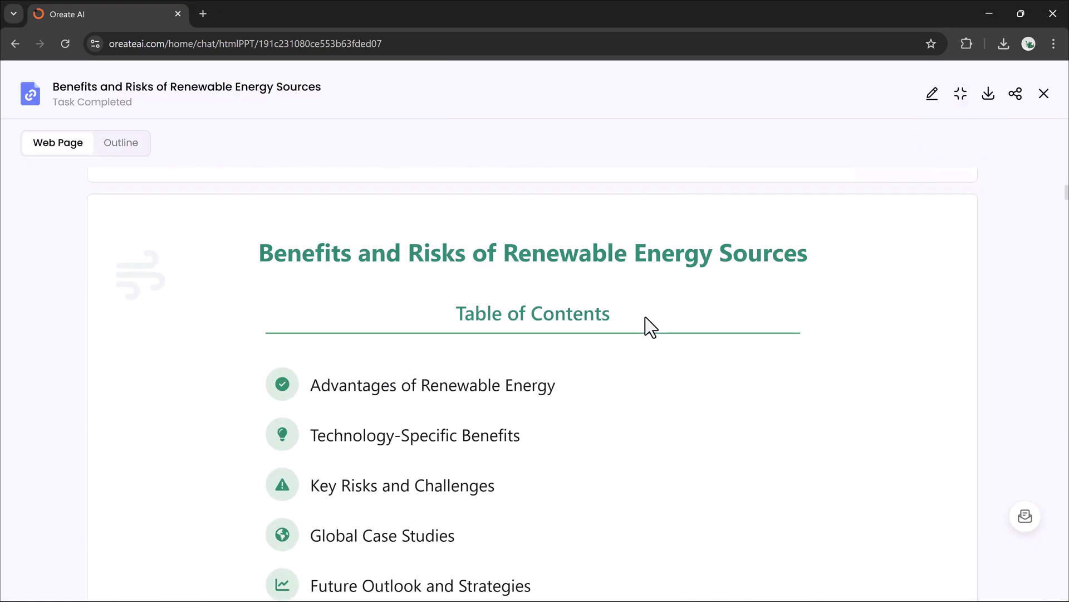
scroll(645, 322, down, 5)
scroll(644, 323, down, 5)
scroll(645, 321, down, 3)
scroll(644, 322, down, 5)
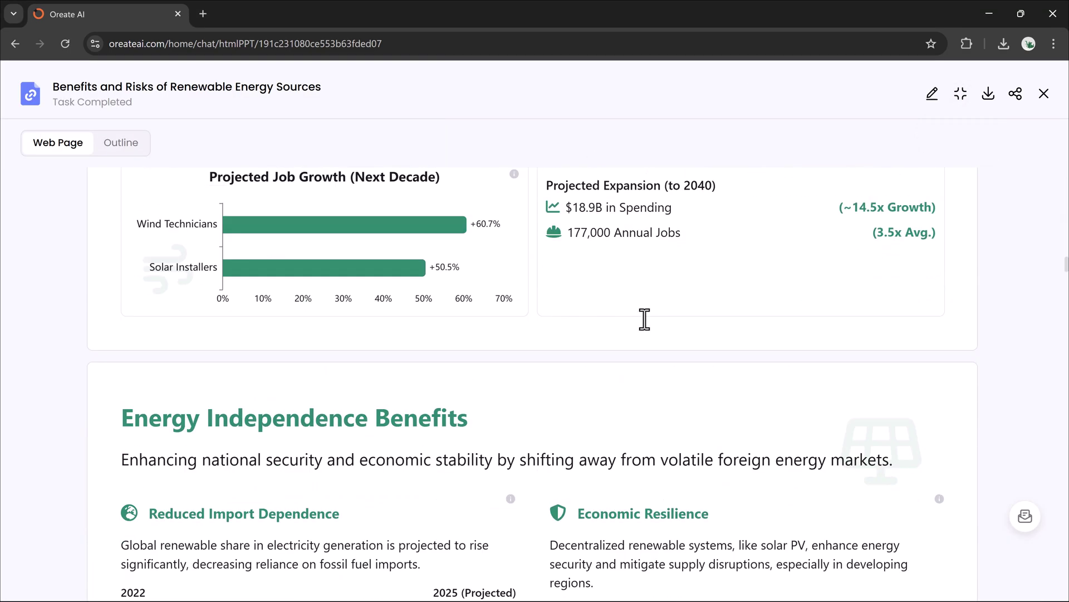
scroll(644, 322, down, 5)
scroll(644, 322, down, 5)
scroll(643, 323, down, 5)
scroll(644, 322, up, 5)
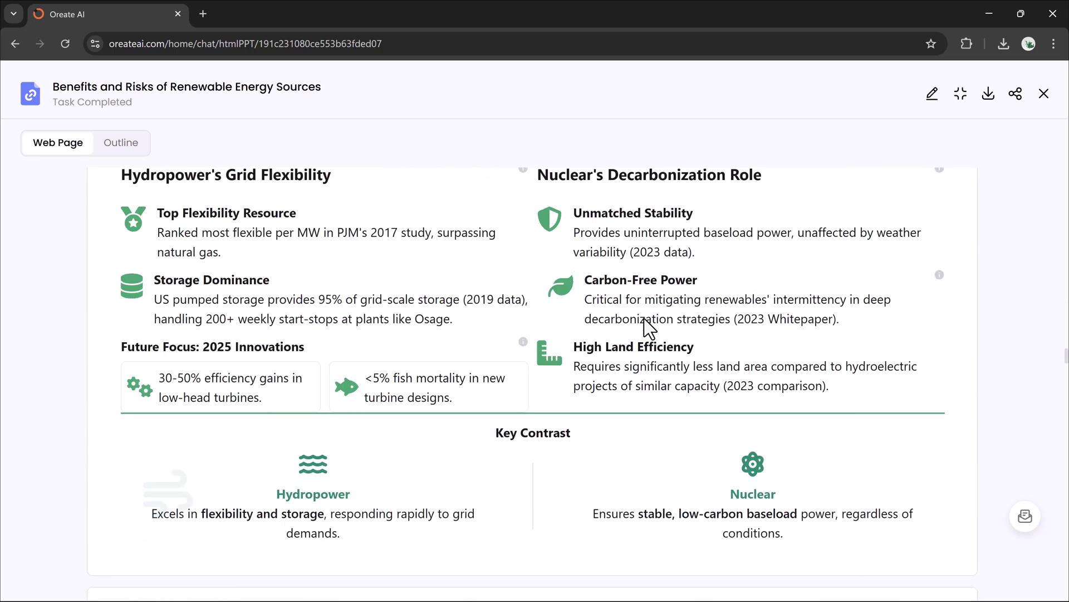
scroll(644, 323, up, 5)
scroll(644, 323, up, 5)
scroll(644, 318, up, 5)
scroll(645, 317, up, 5)
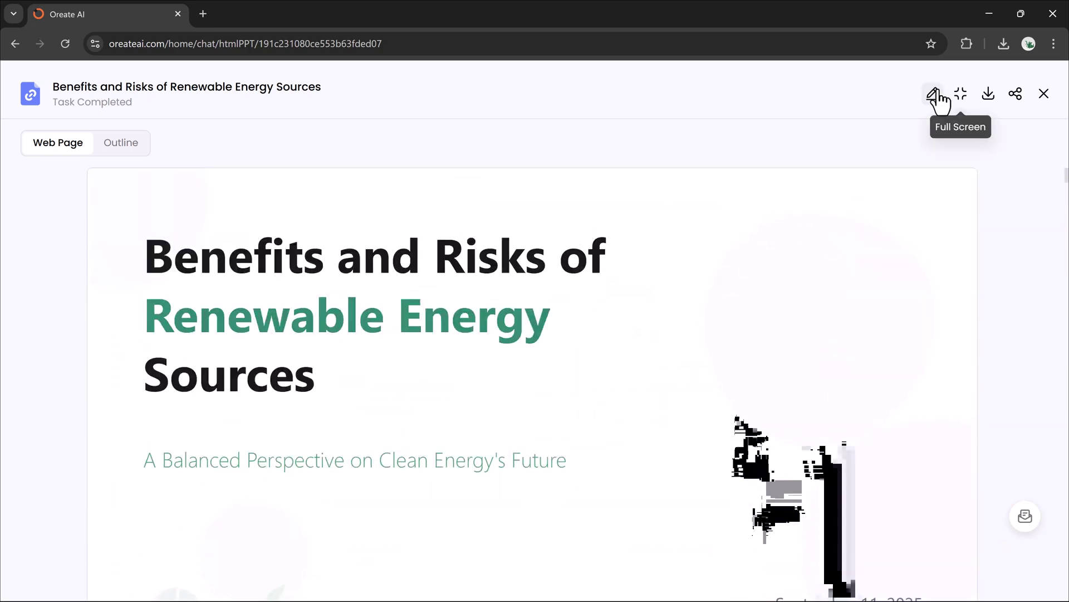
click(934, 94)
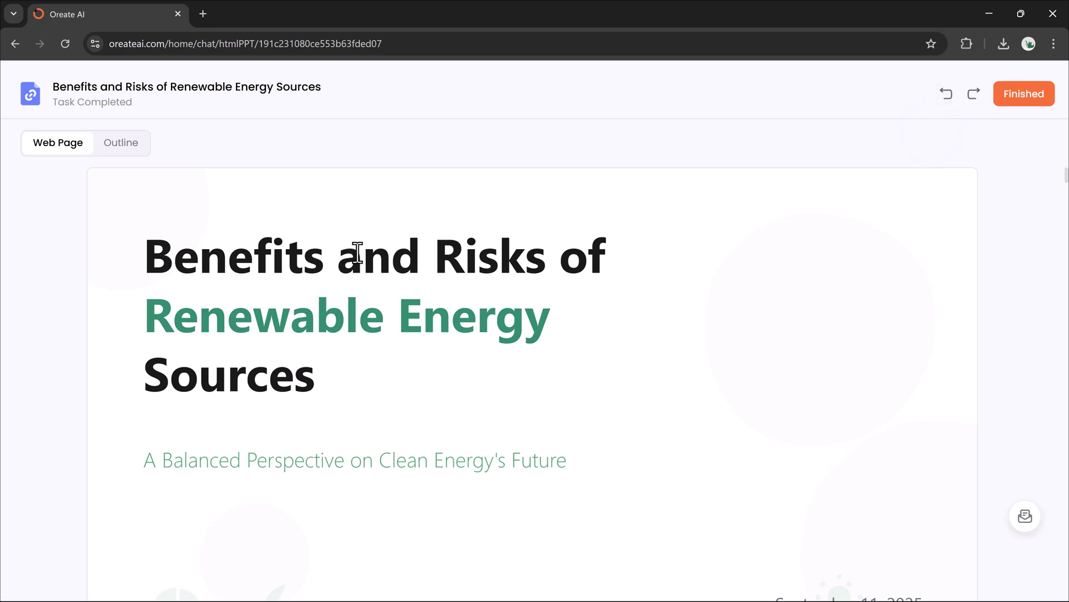
double_click(273, 250)
click(236, 303)
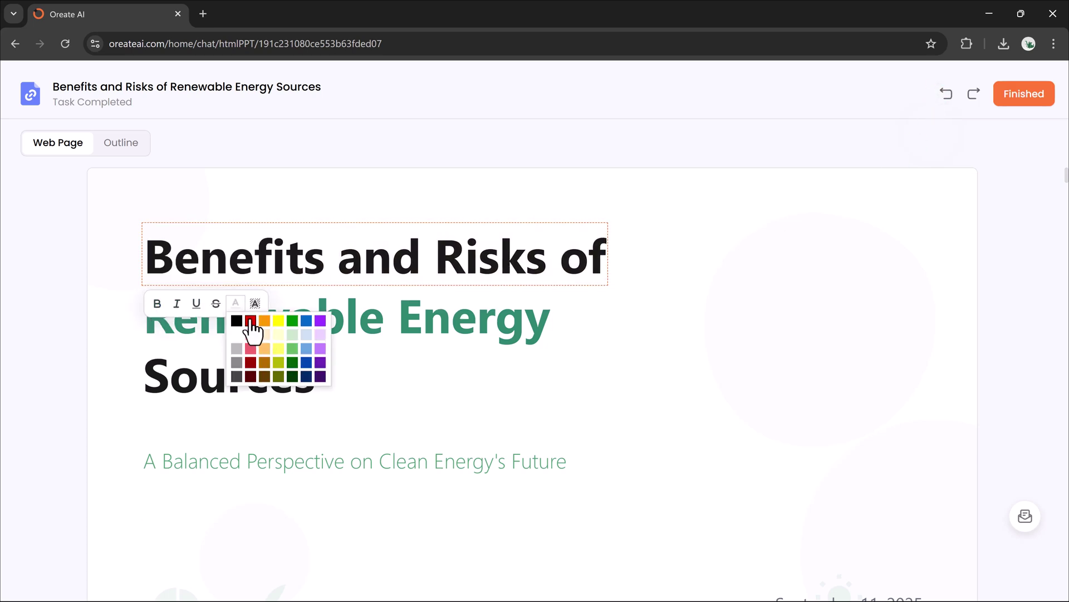
click(251, 332)
click(364, 266)
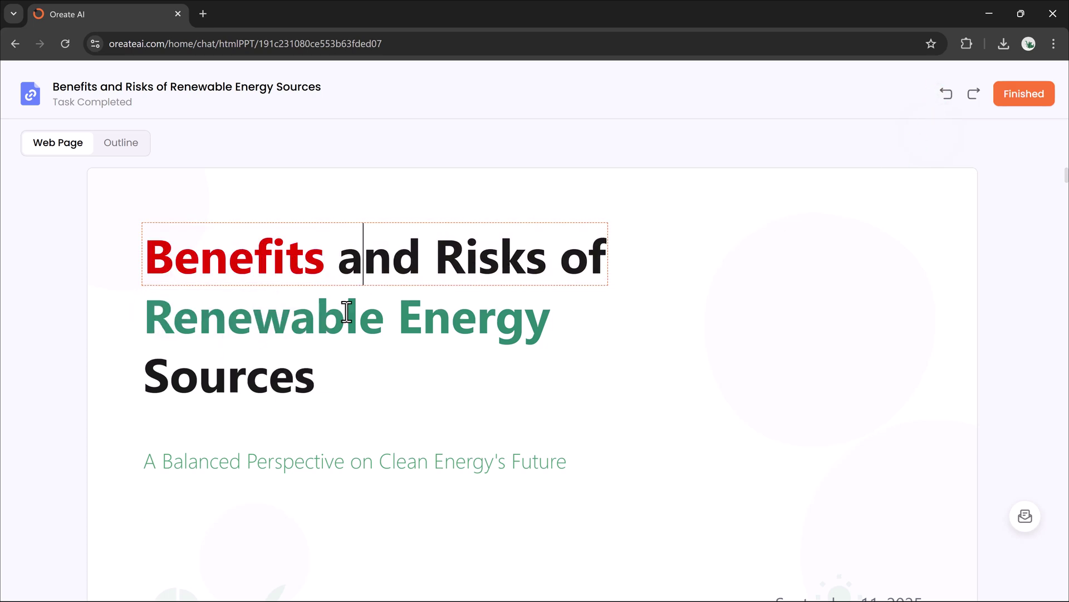
click(1024, 94)
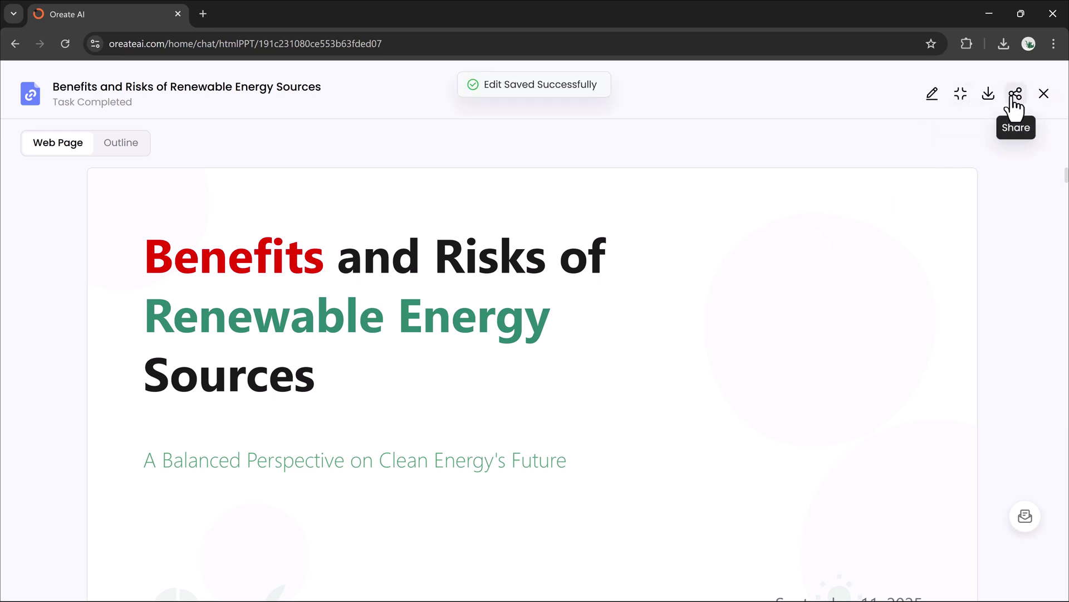
Close the slide preview, return to the home page, and begin the blockchain banking research prompt
click(1045, 94)
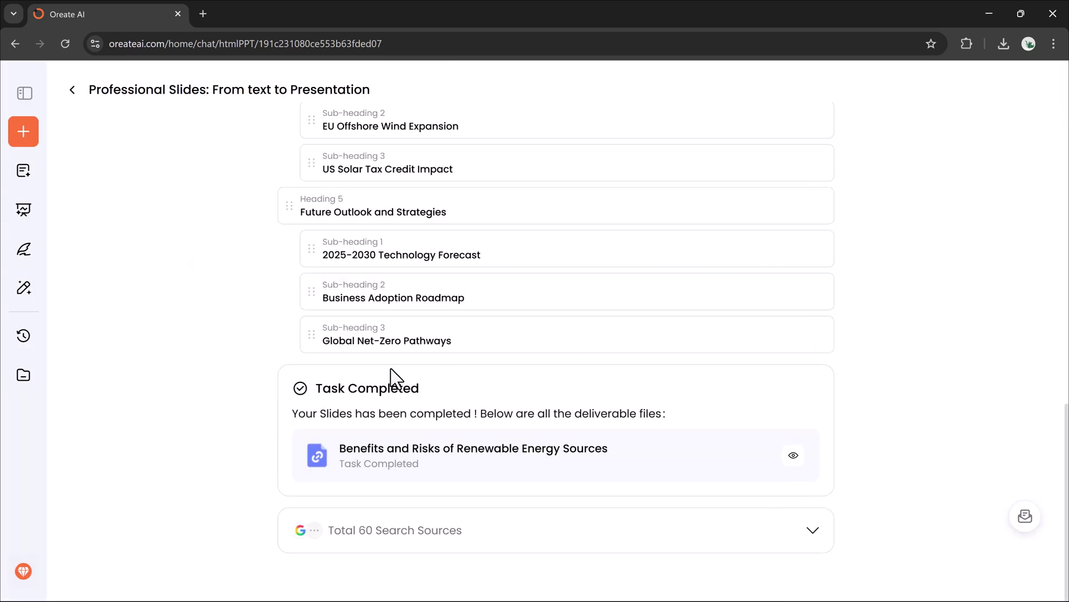
key(alt+Left)
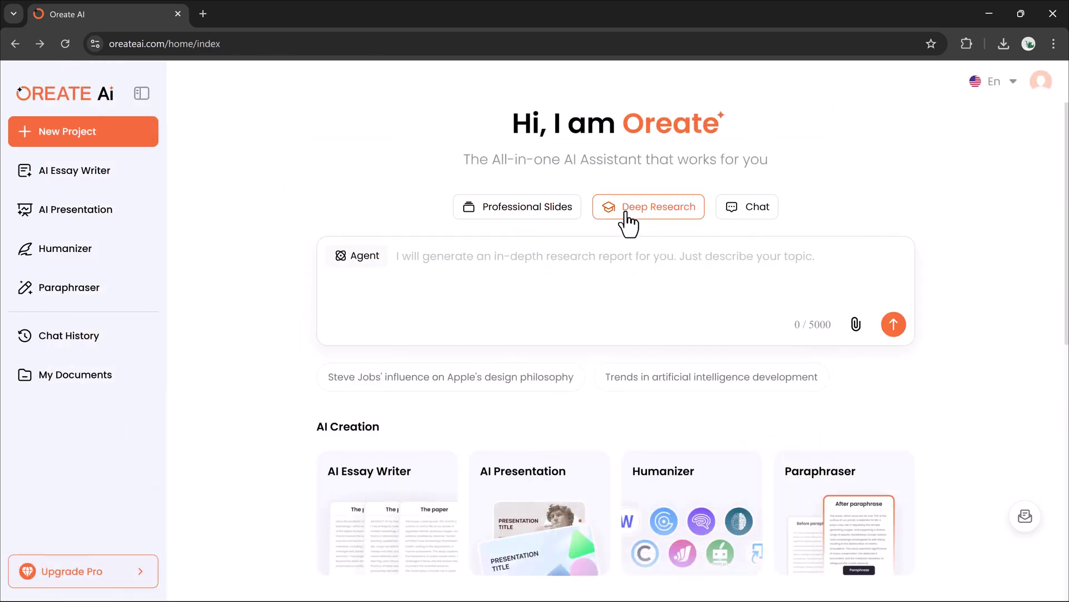
click(558, 274)
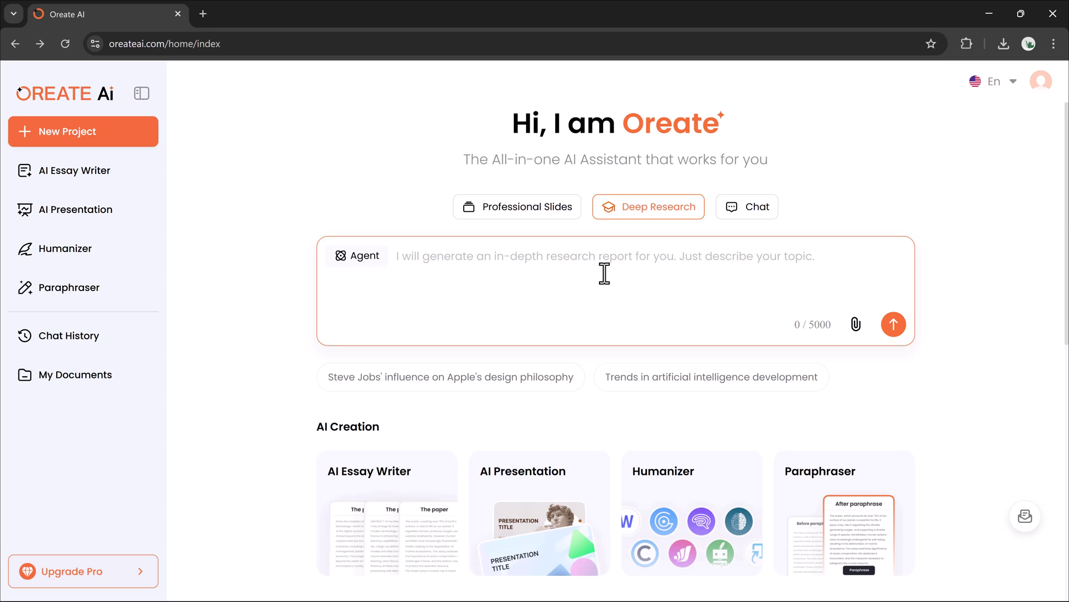
text(Provide a comprehensive study on blockchain technology in modern banking and finance, highlighting its benefits, risks, and future potential for global financial systems)
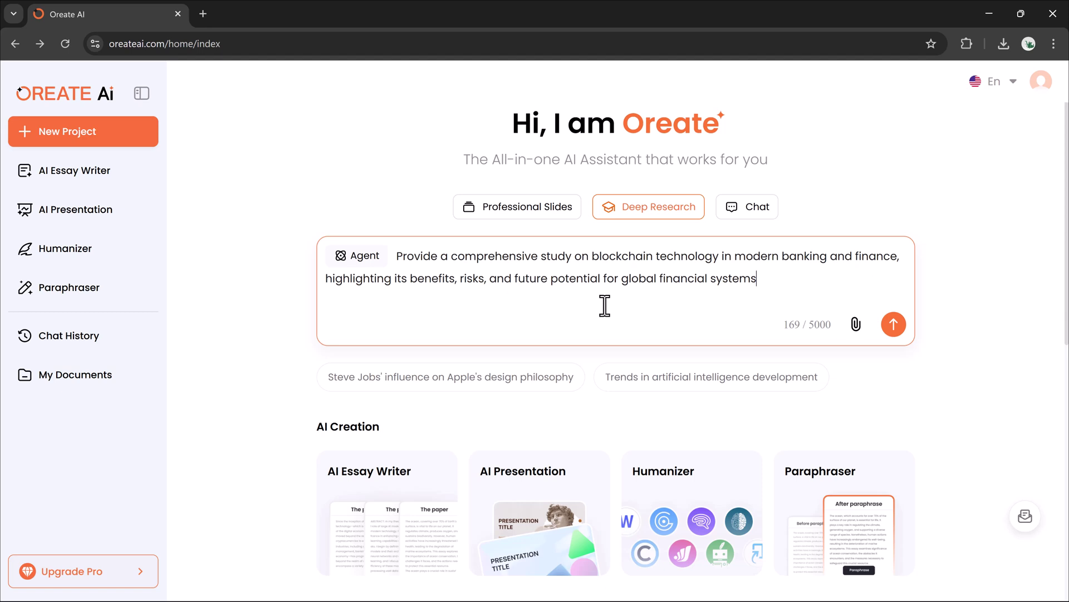
Generate the blockchain banking report and review its Document, Outline and Web Page views full screen
click(893, 324)
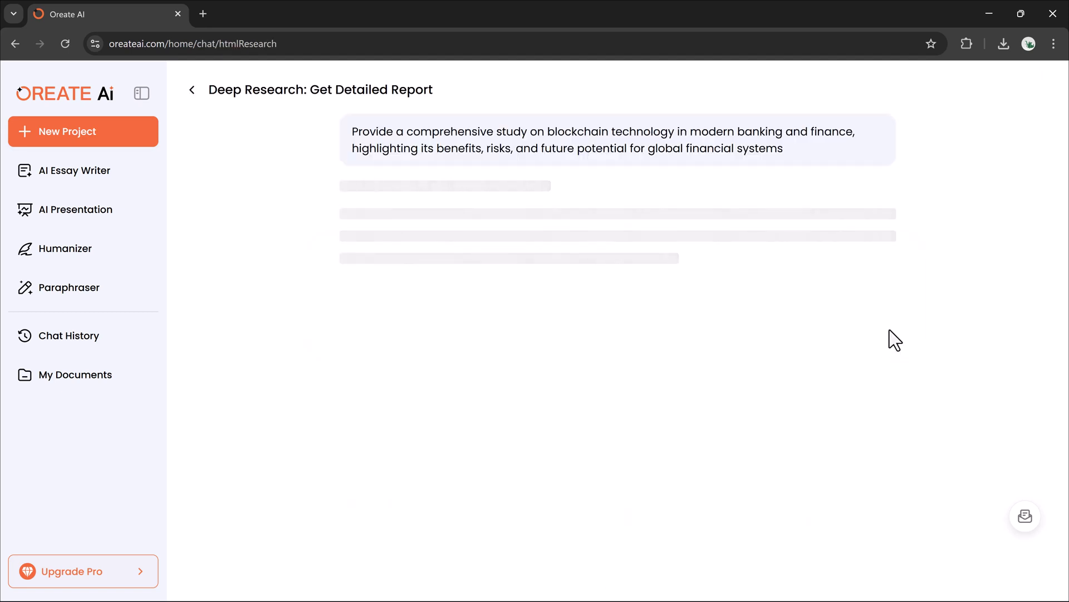
scroll(890, 330, down, 4)
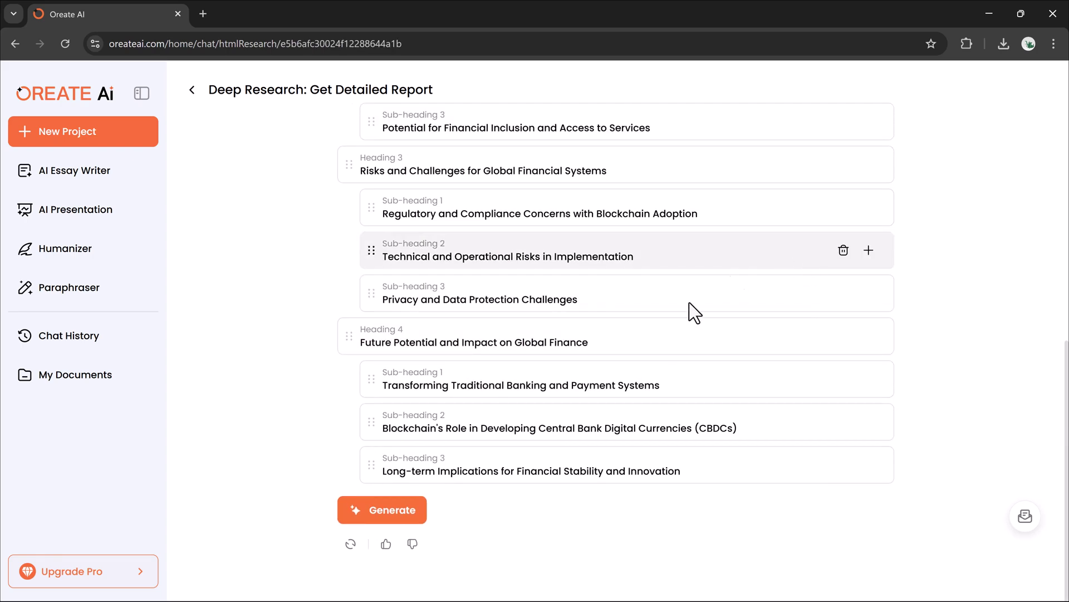
click(386, 513)
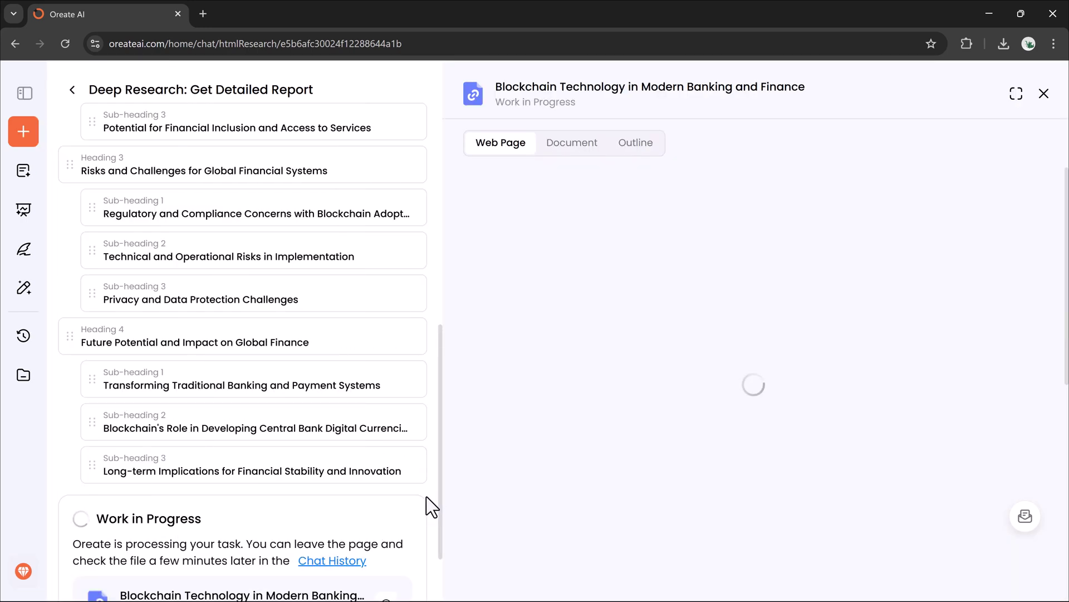
scroll(694, 335, down, 5)
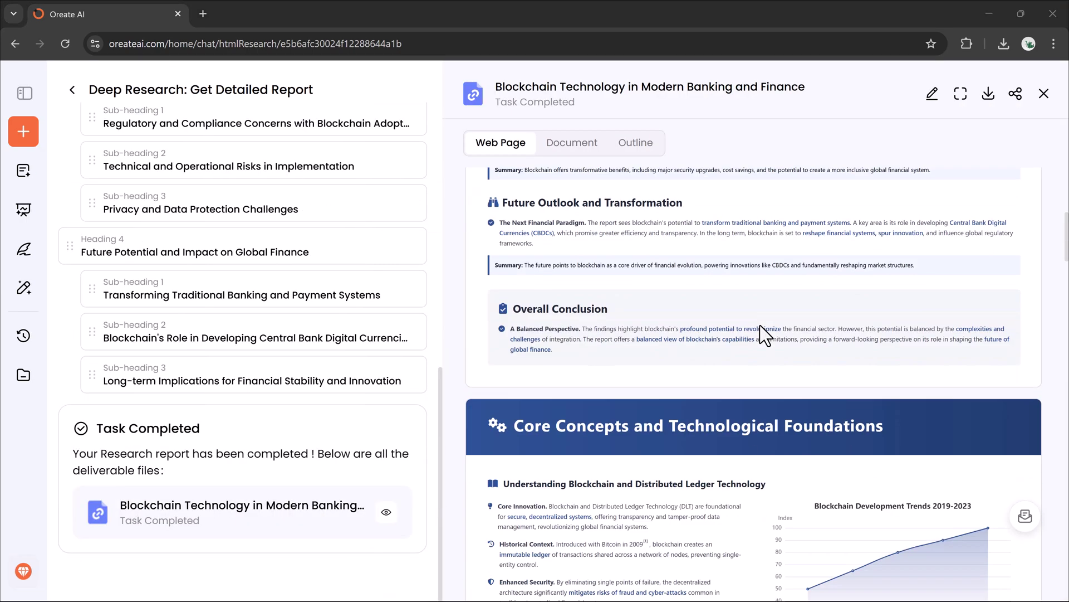
scroll(764, 335, down, 3)
scroll(765, 334, down, 3)
scroll(764, 334, down, 2)
scroll(733, 318, down, 2)
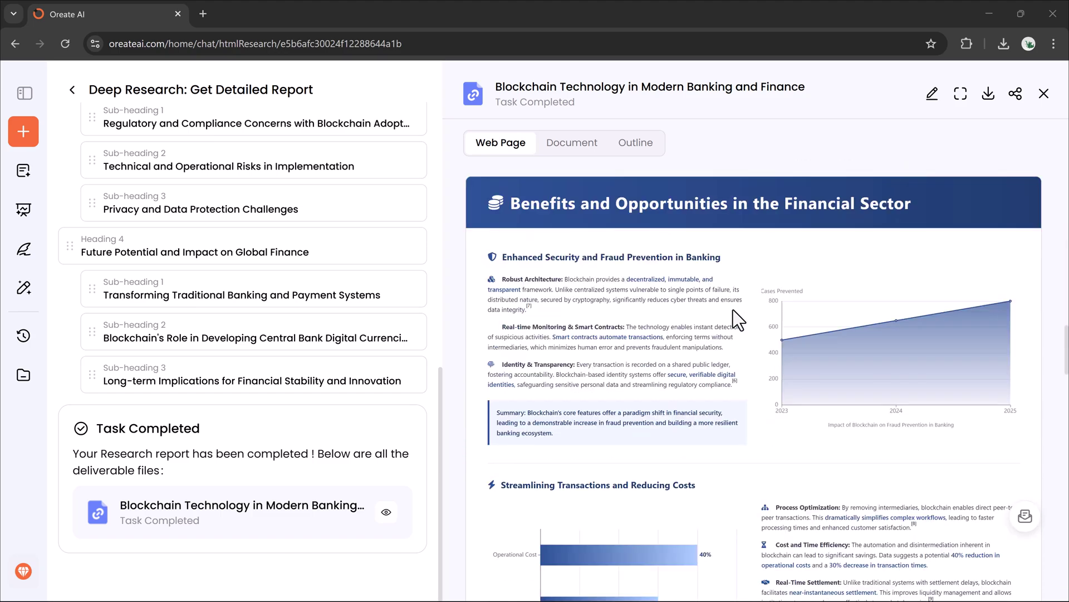
scroll(788, 232, down, 3)
scroll(788, 232, down, 3)
scroll(788, 233, down, 3)
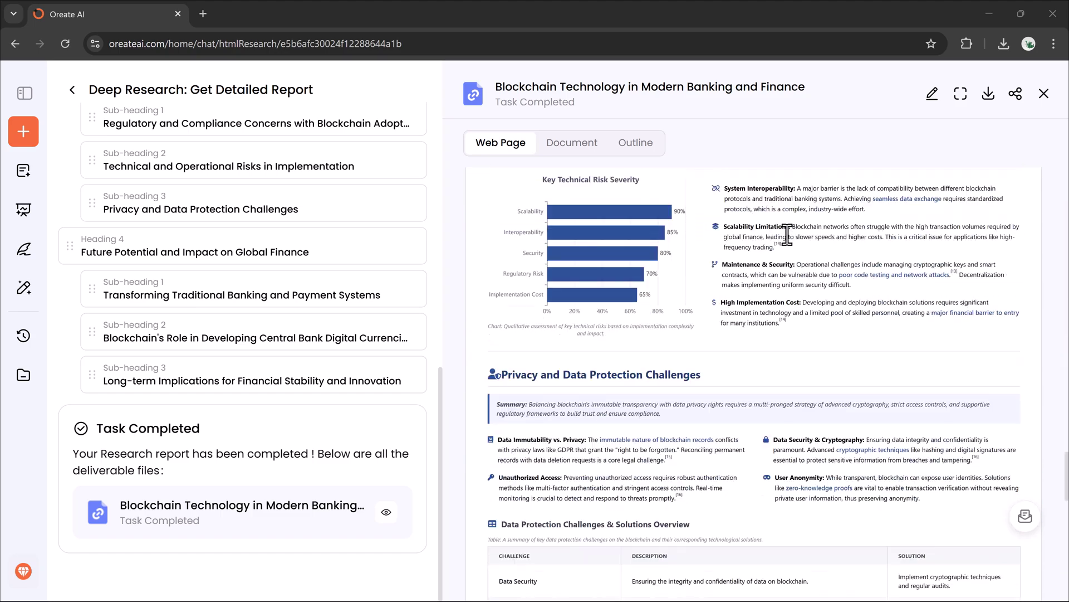
scroll(788, 234, down, 3)
scroll(788, 234, down, 5)
click(577, 142)
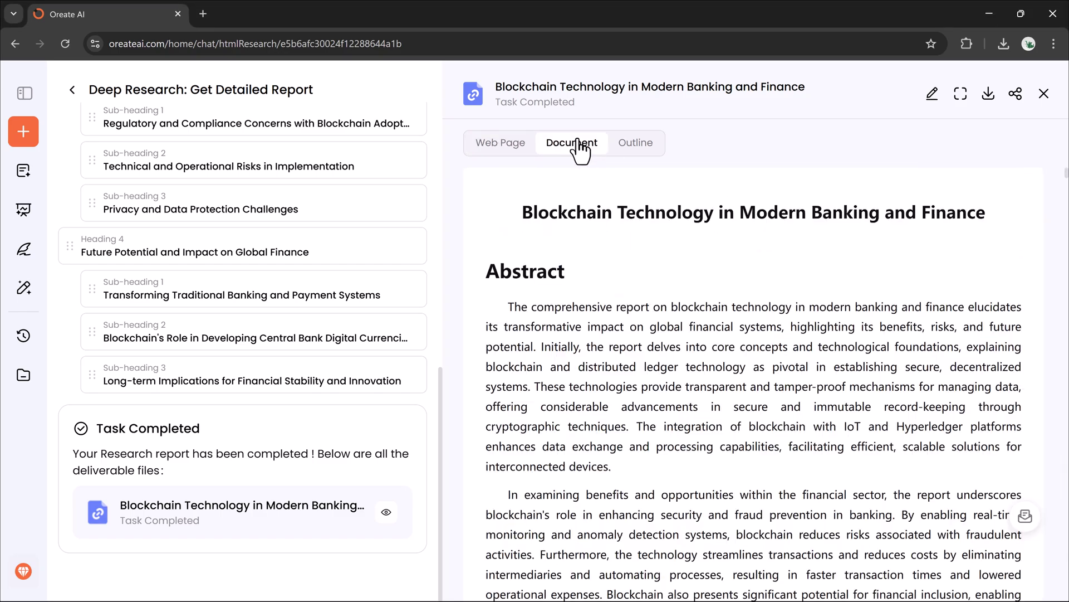
scroll(594, 293, down, 3)
scroll(595, 292, down, 5)
scroll(595, 293, down, 3)
scroll(597, 294, down, 5)
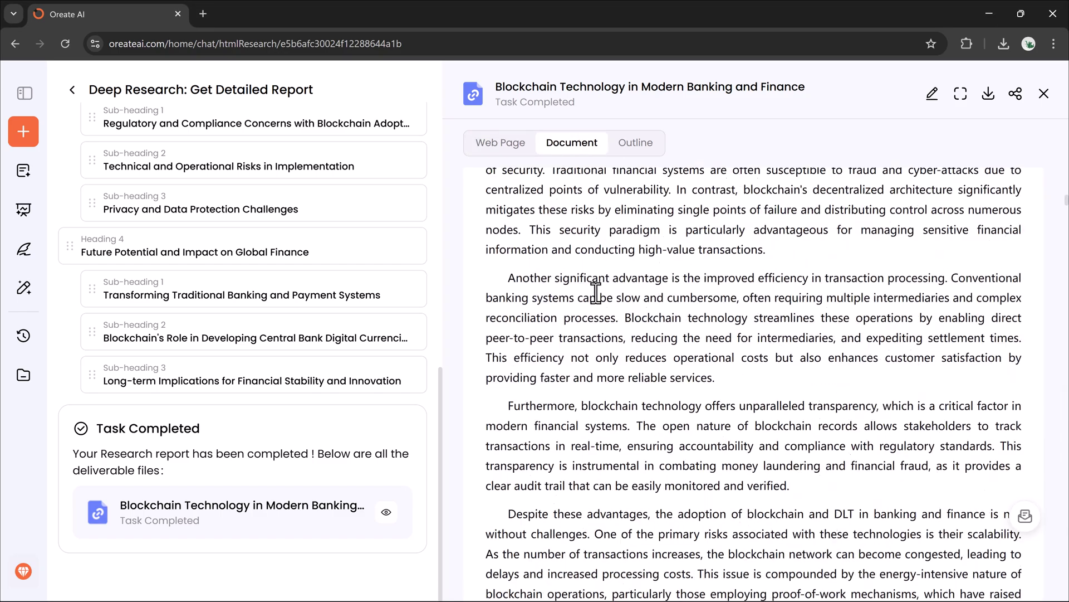
scroll(609, 206, down, 5)
click(633, 143)
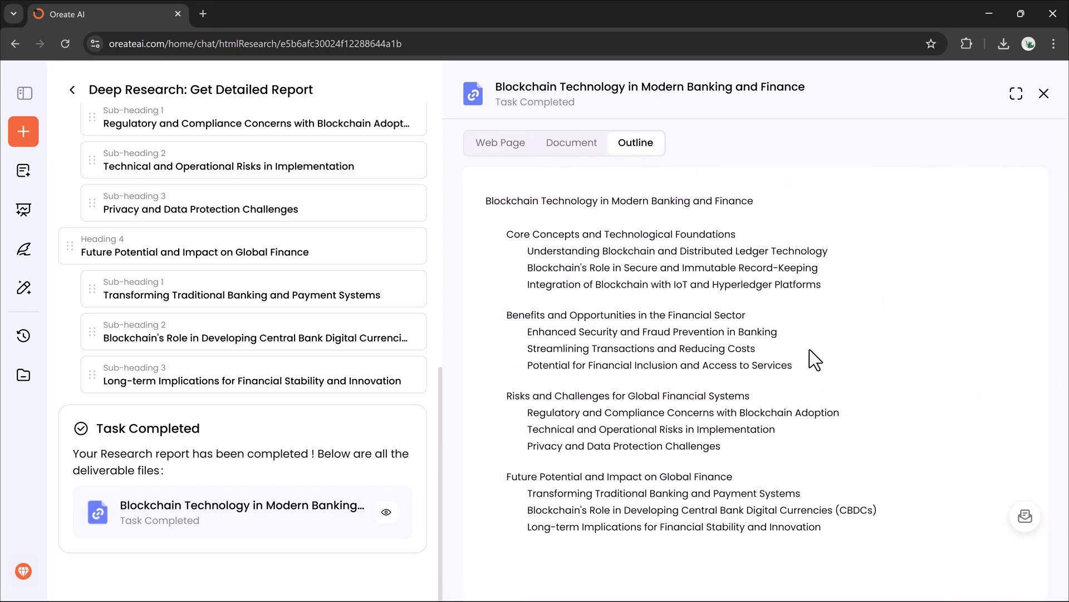
click(515, 143)
click(959, 95)
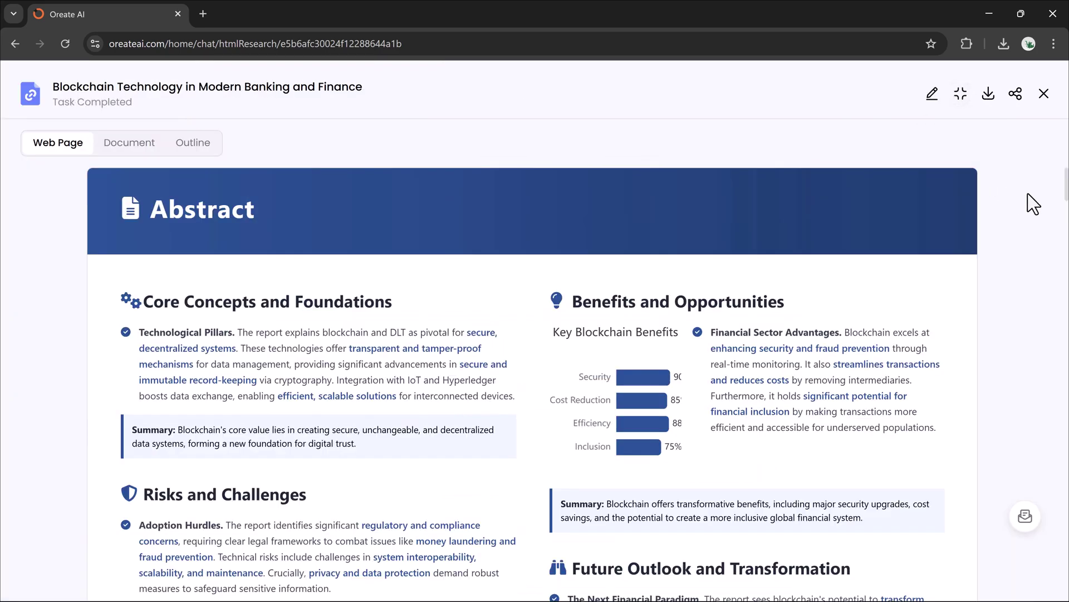
scroll(1027, 195, down, 5)
scroll(1027, 194, down, 5)
scroll(1028, 194, down, 5)
scroll(1028, 195, down, 5)
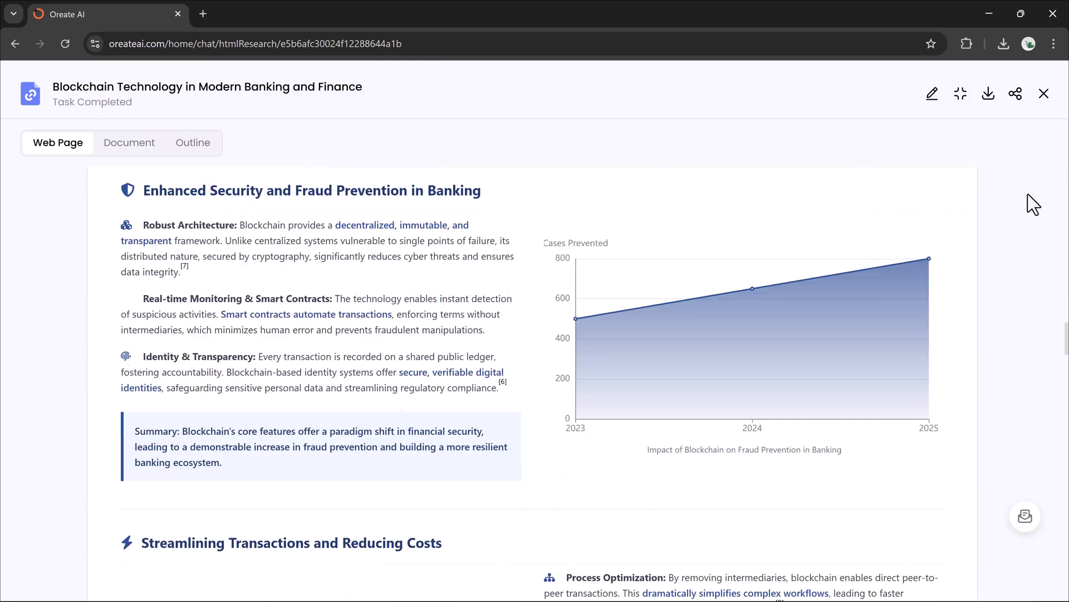
scroll(1027, 194, down, 5)
scroll(1028, 195, down, 5)
scroll(1028, 194, down, 5)
scroll(1028, 195, down, 5)
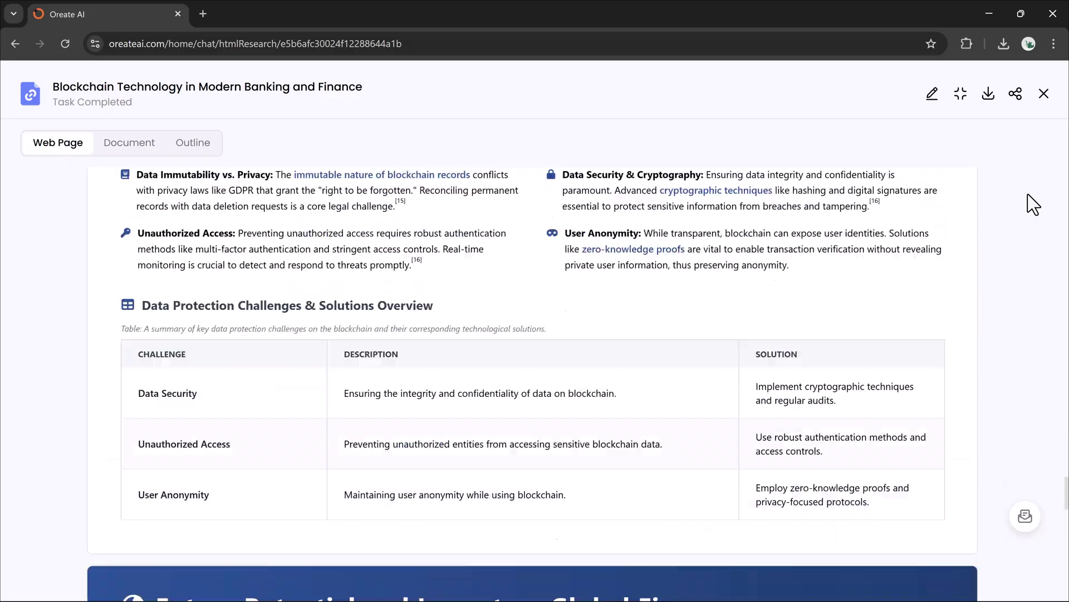
scroll(1028, 194, down, 5)
scroll(1028, 195, down, 5)
scroll(1028, 194, down, 5)
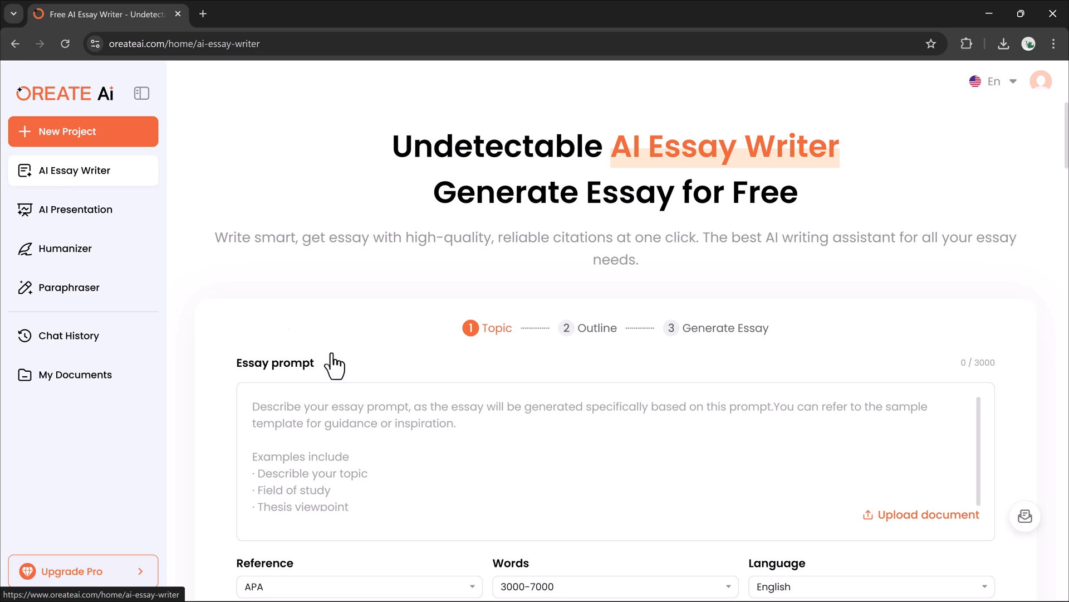
Enter the smart cities essay prompt, keeping APA style, 3000-7000 words and English
click(430, 425)
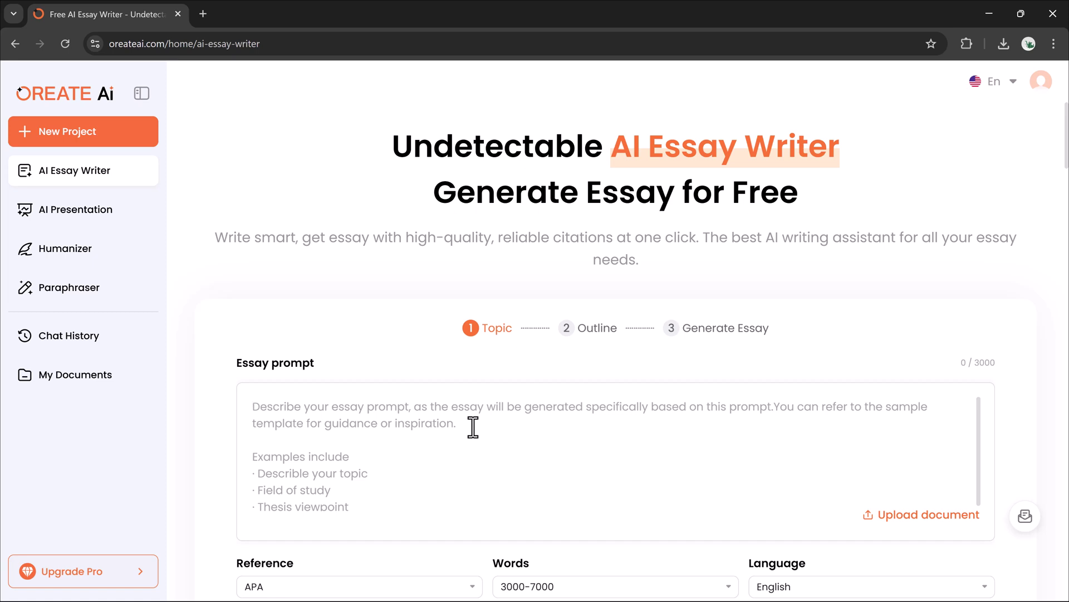
text(Smart cities and the future of urban living: technology, sustainability, and human lifestyle)
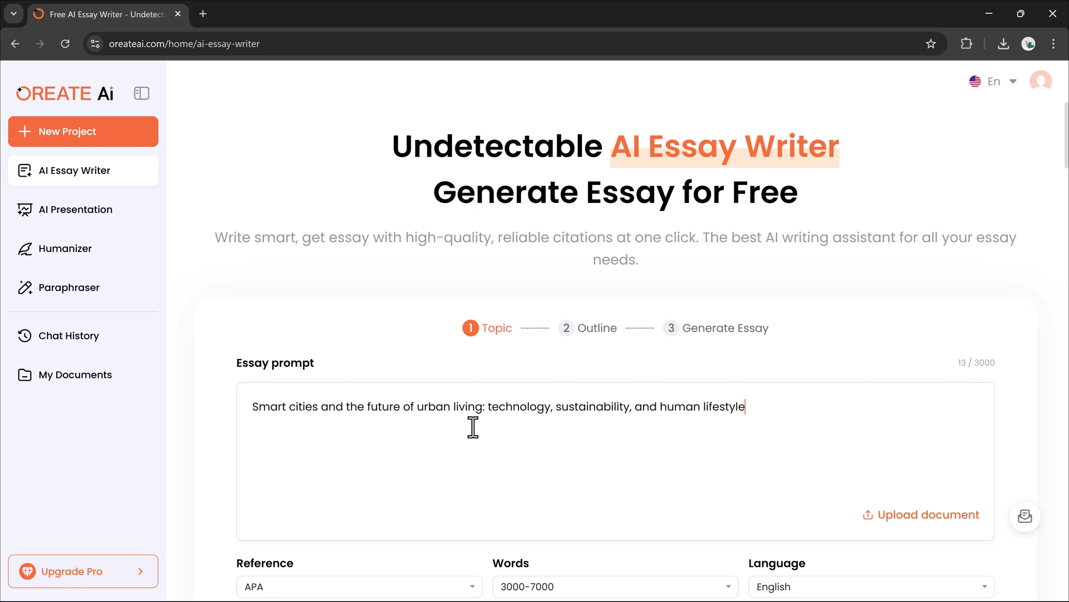
text(.)
scroll(468, 439, down, 2)
click(381, 451)
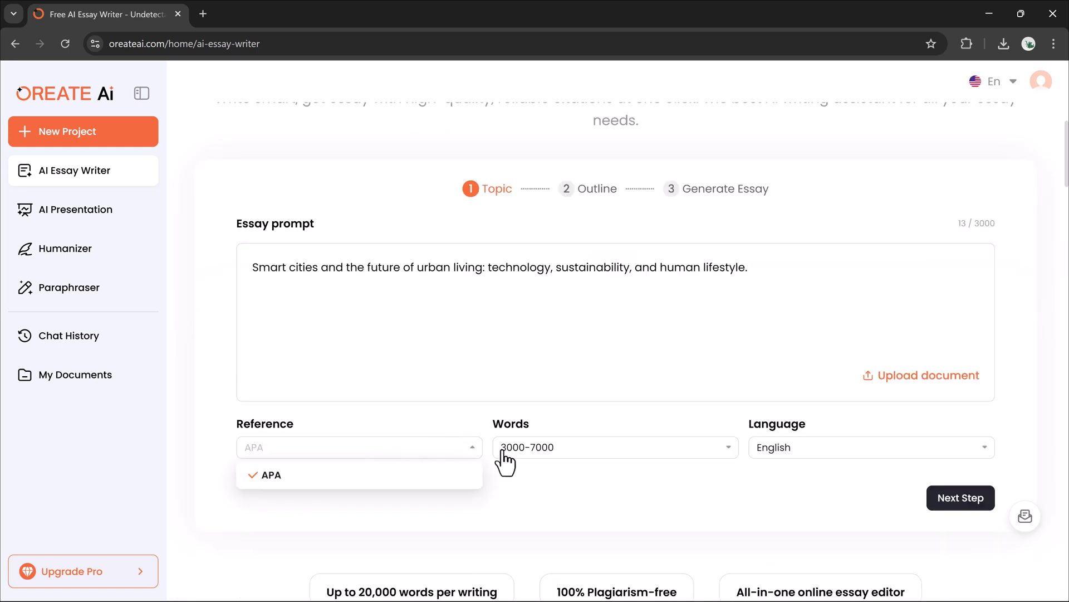
click(585, 452)
click(814, 448)
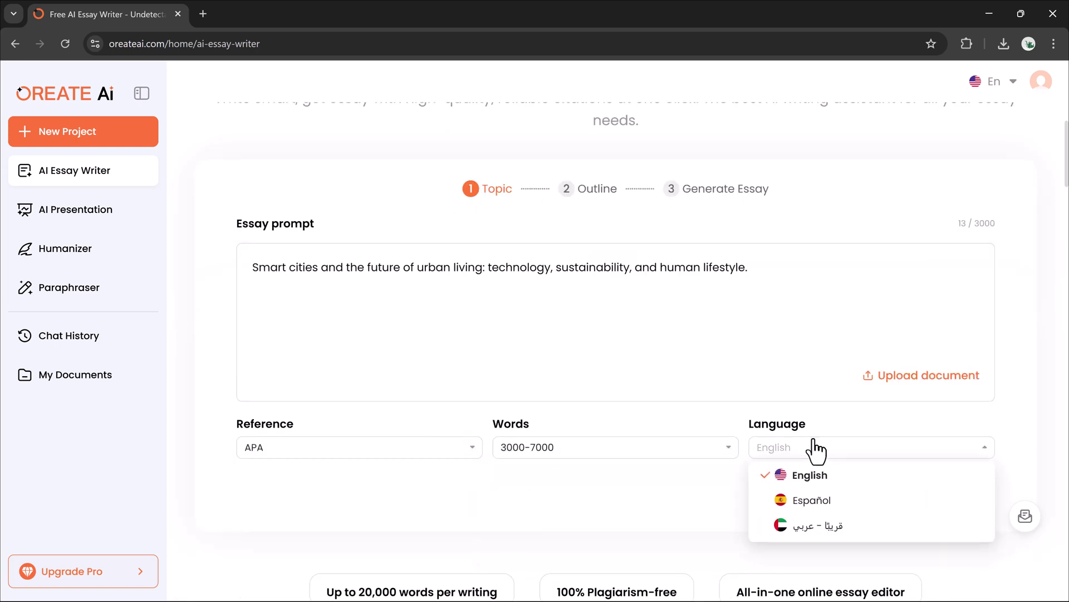
click(880, 482)
scroll(920, 456, down, 1)
Proceed past the outline and open the full generated smart cities essay
click(958, 428)
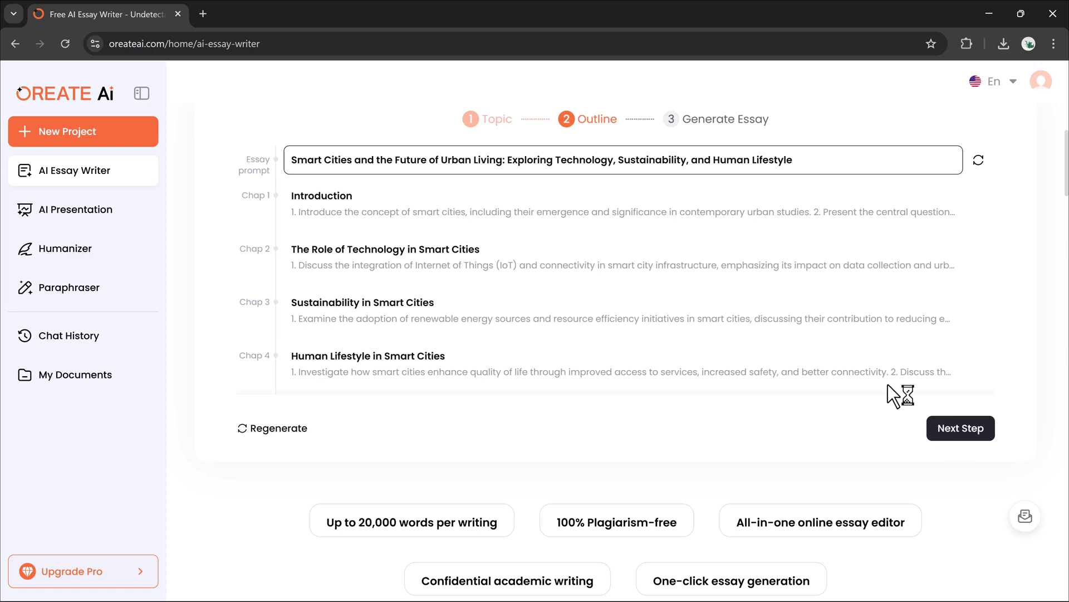
scroll(676, 299, down, 4)
scroll(677, 298, up, 5)
click(955, 497)
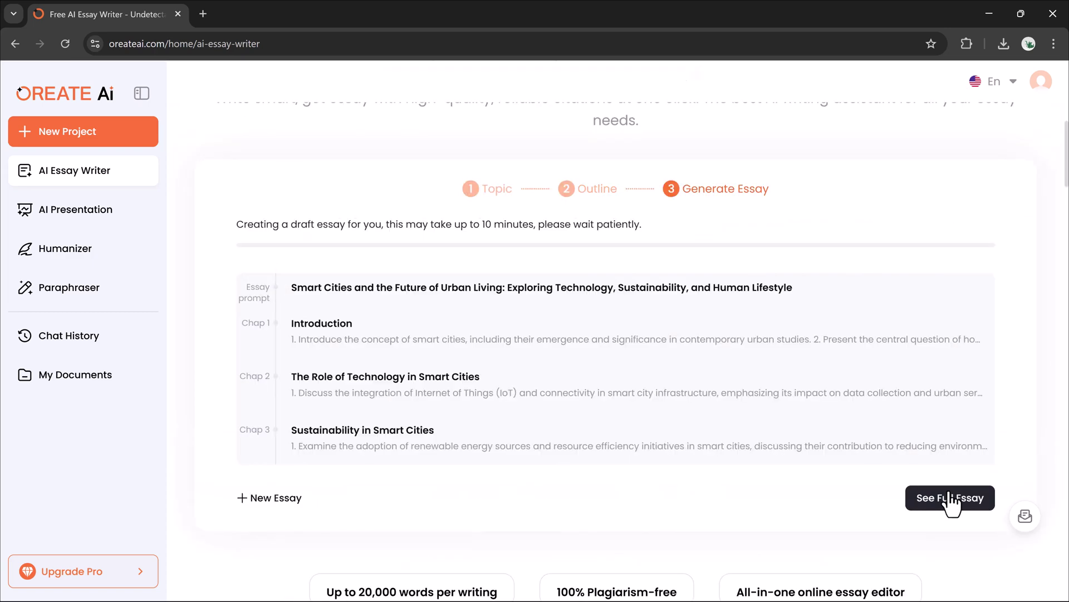
click(949, 498)
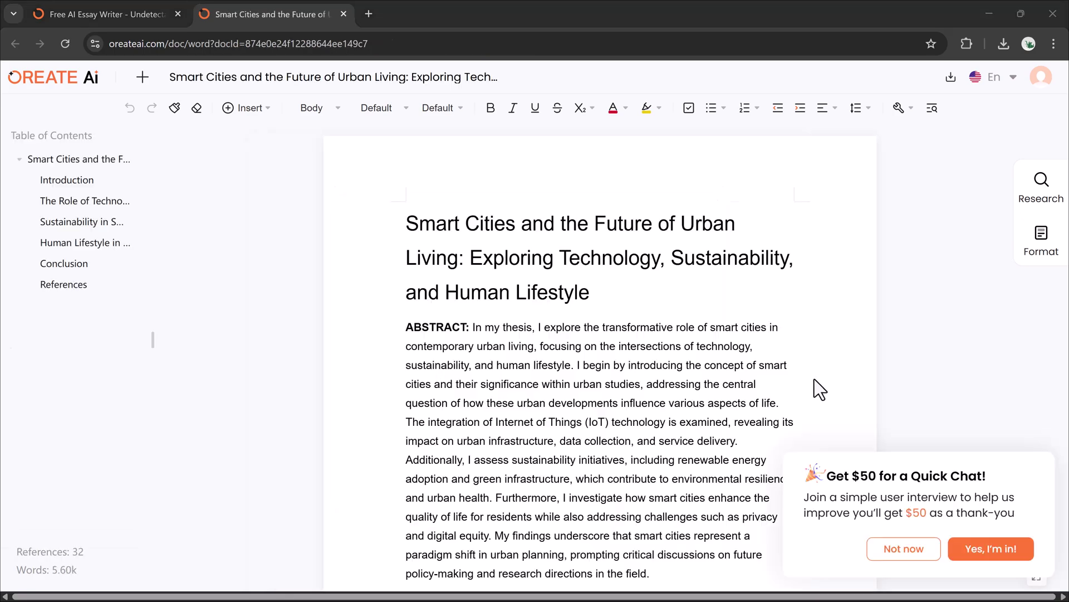
Dismiss the quick-chat promotion shown over the Smart Cities essay
click(903, 548)
scroll(597, 442, down, 5)
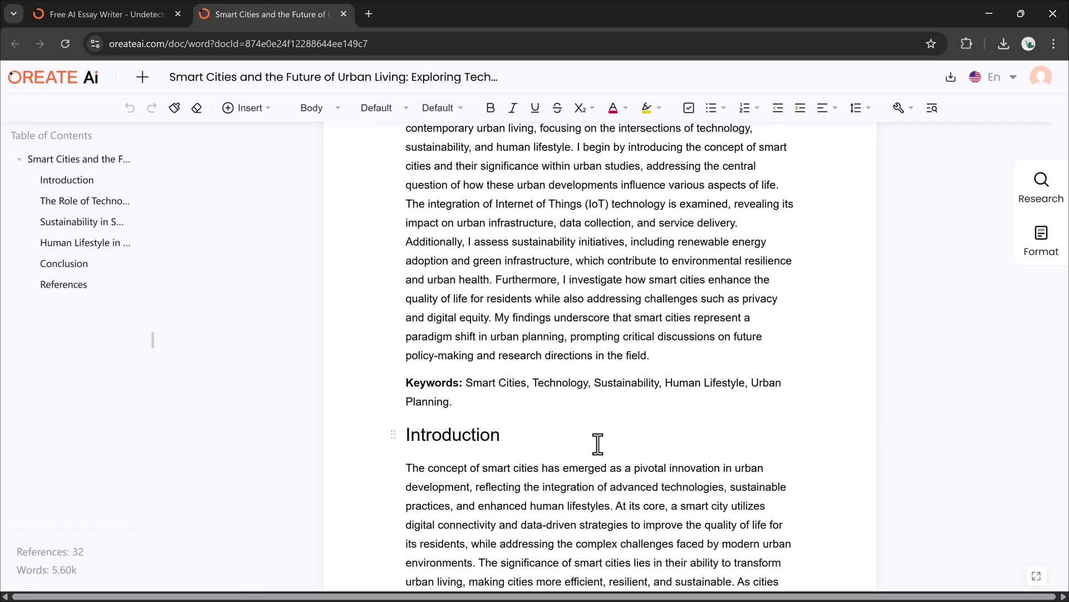
scroll(599, 444, down, 5)
scroll(598, 444, down, 5)
scroll(598, 444, down, 5)
scroll(599, 444, down, 5)
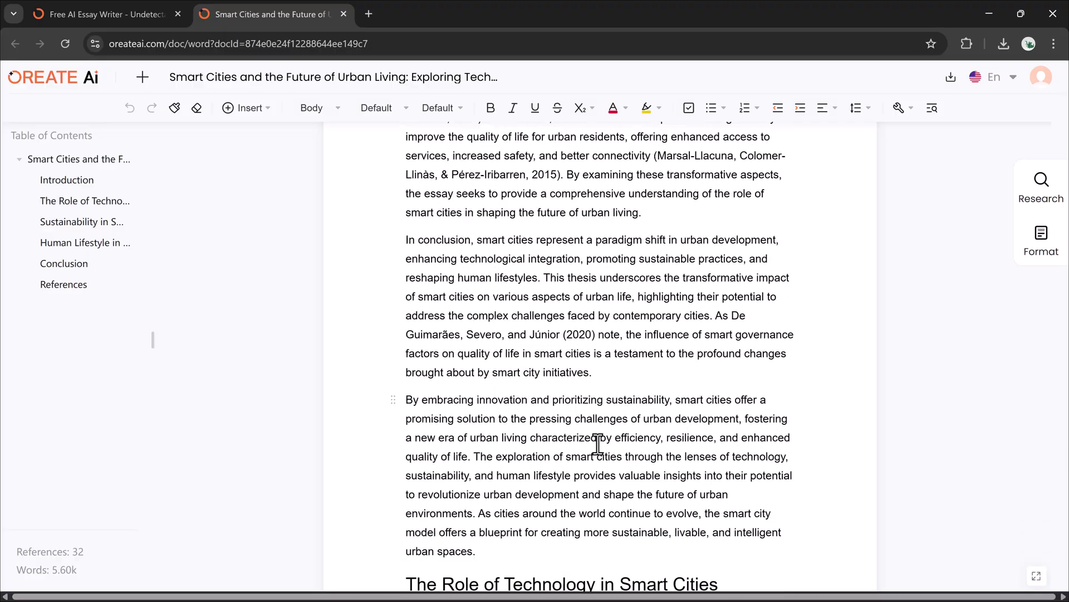
scroll(599, 444, down, 5)
scroll(599, 444, down, 5)
scroll(599, 444, down, 5)
scroll(598, 443, down, 5)
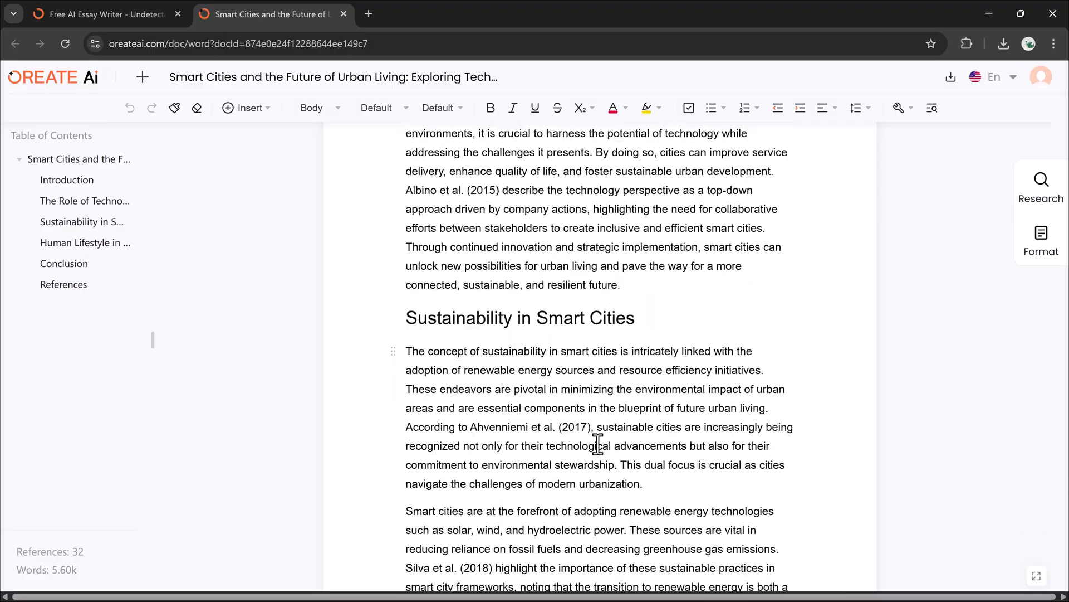
scroll(598, 444, down, 5)
scroll(599, 444, up, 5)
scroll(599, 444, up, 5)
scroll(598, 444, up, 5)
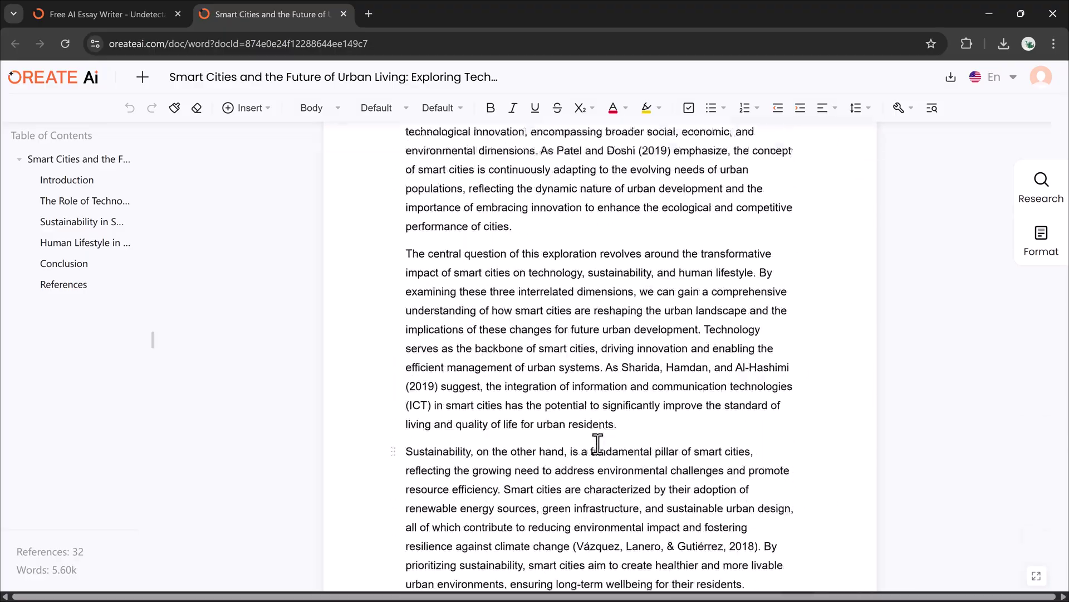
scroll(598, 444, up, 5)
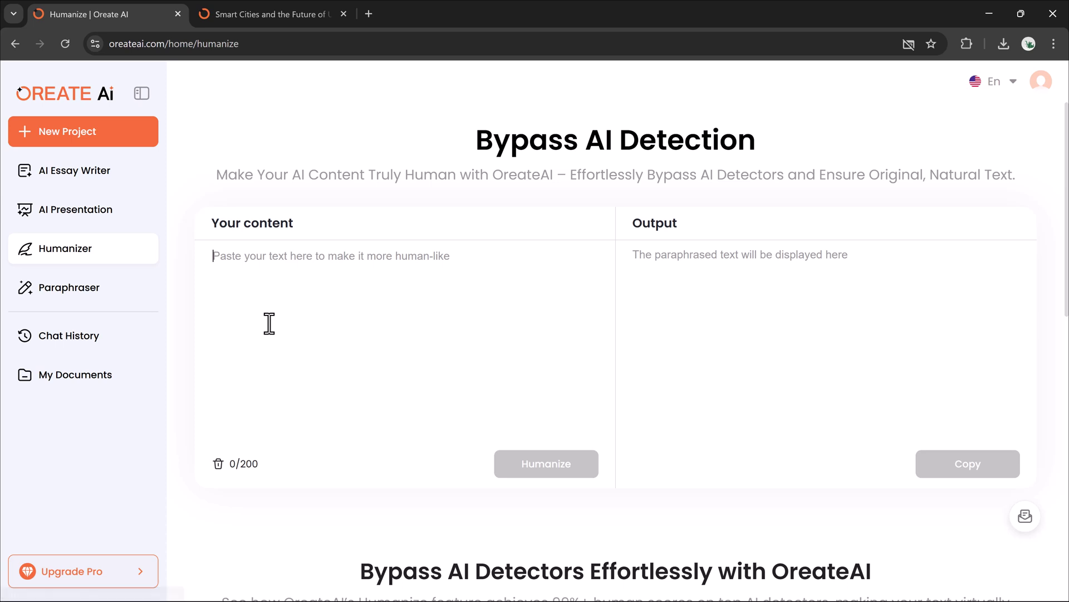
text(W)
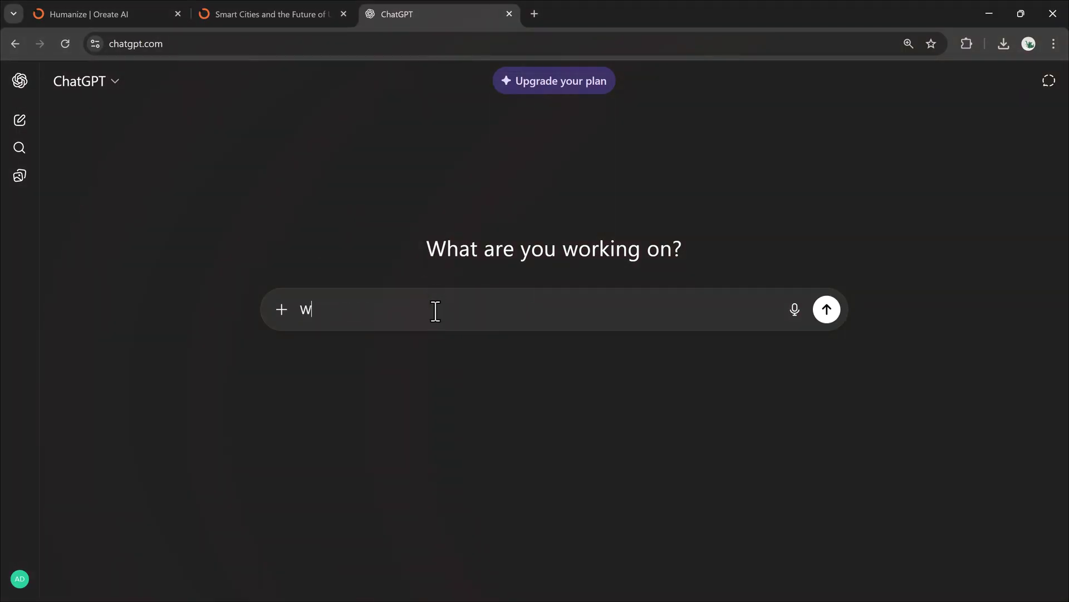
text(rite an essay on social media)
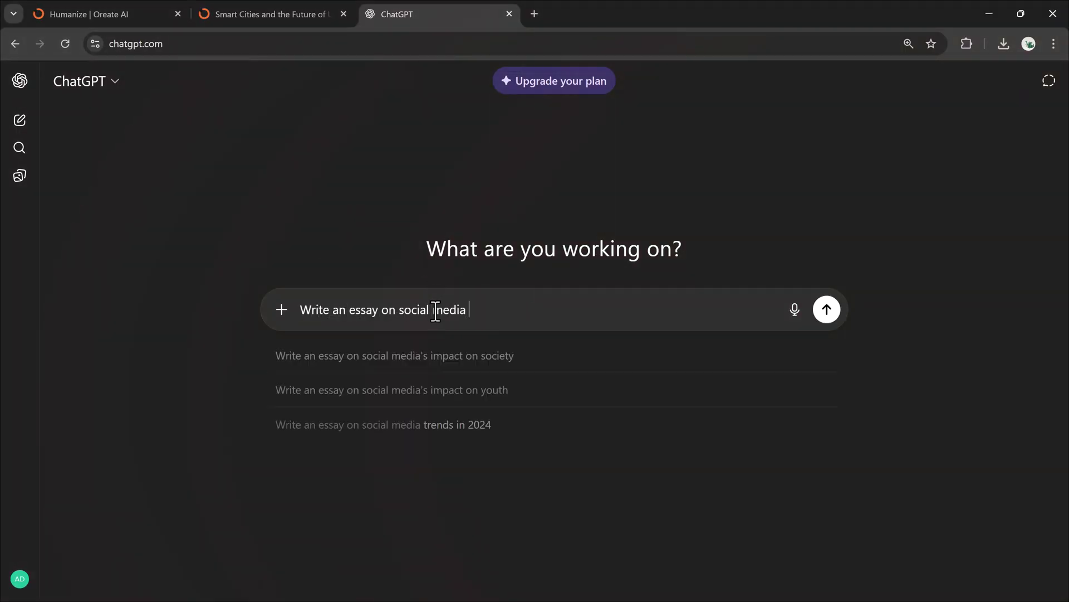
text( in 200 words)
Send the 200-word social media essay request and copy its first two paragraphs
key(Return)
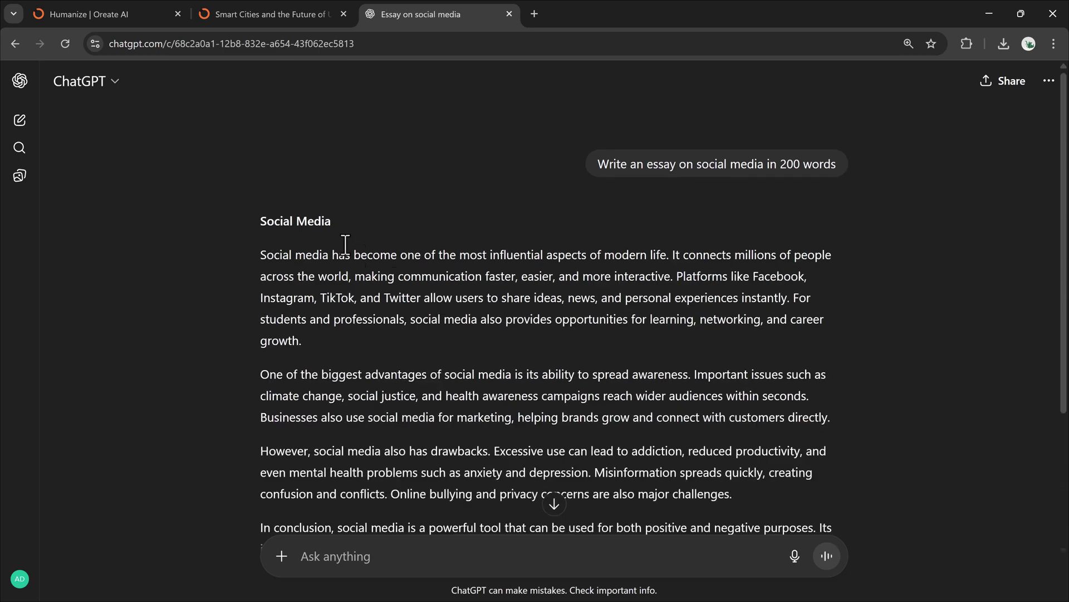
scroll(259, 204, down, 1)
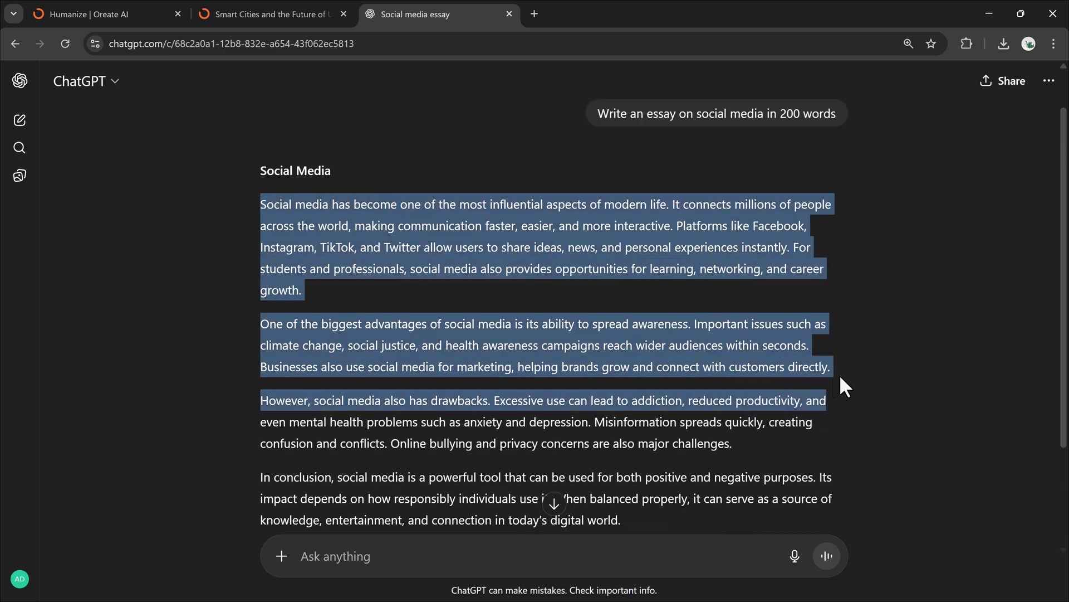
drag(260, 204, 855, 381)
right_click(714, 338)
click(715, 346)
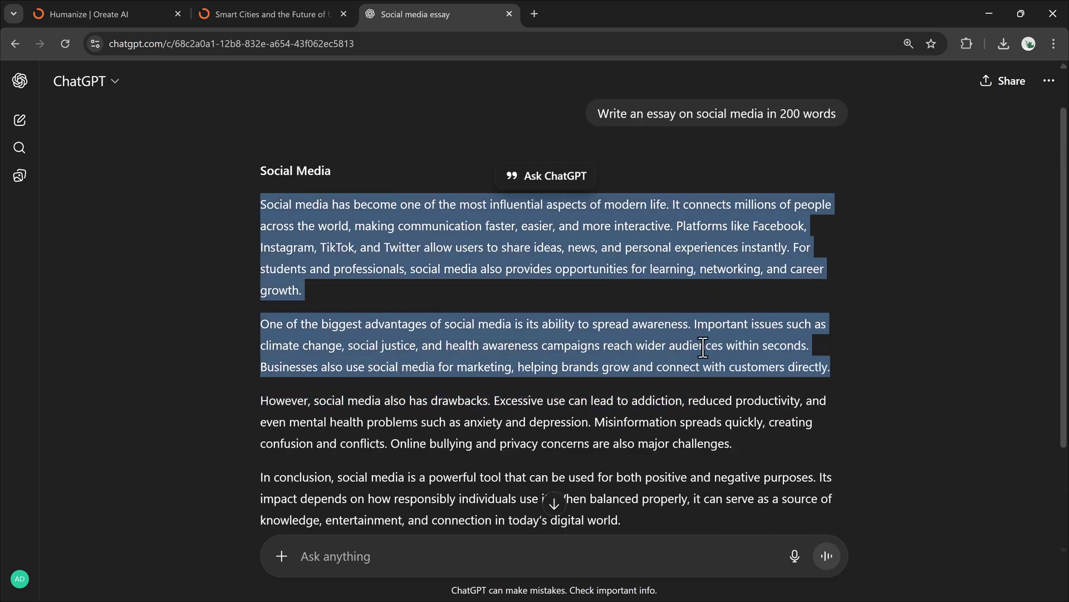
click(156, 10)
Close the Smart Cities tab, humanize the pasted paragraphs, and copy the result
click(344, 13)
click(410, 281)
key(ctrl+v)
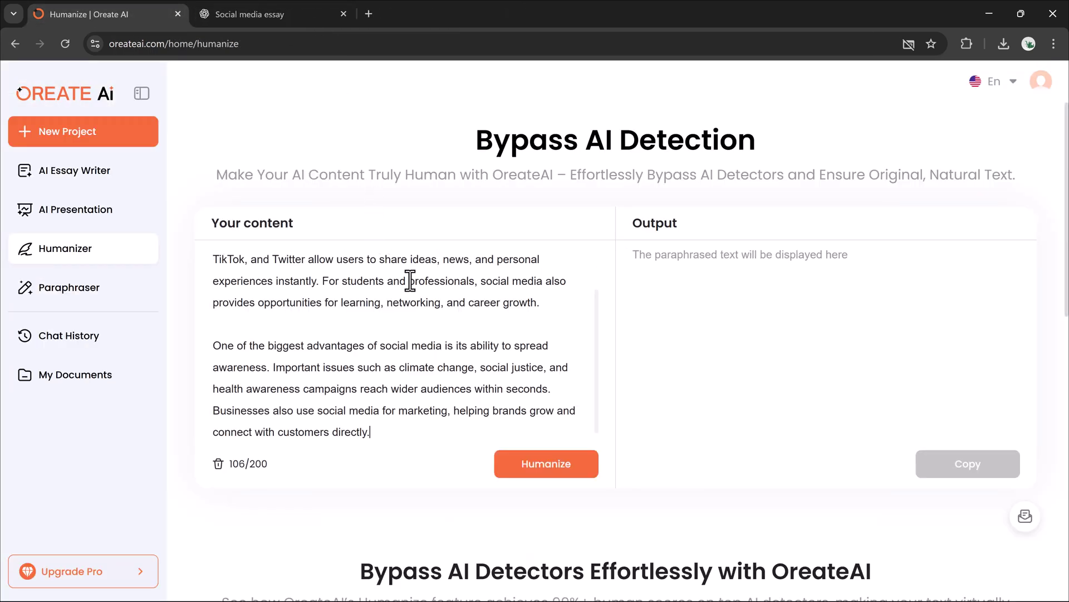
click(535, 467)
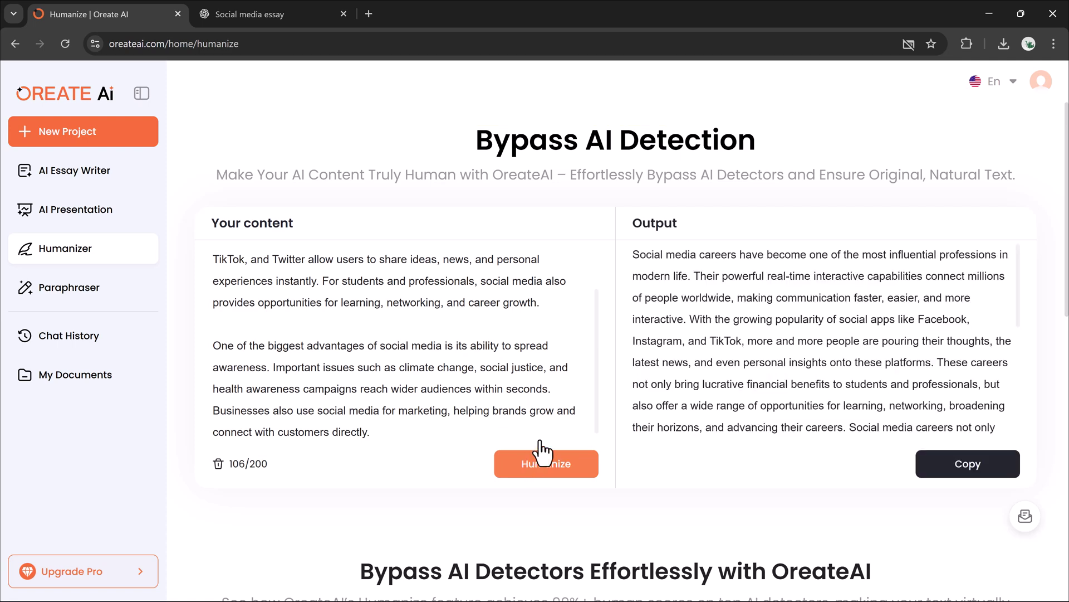
scroll(761, 368, down, 3)
scroll(760, 368, down, 2)
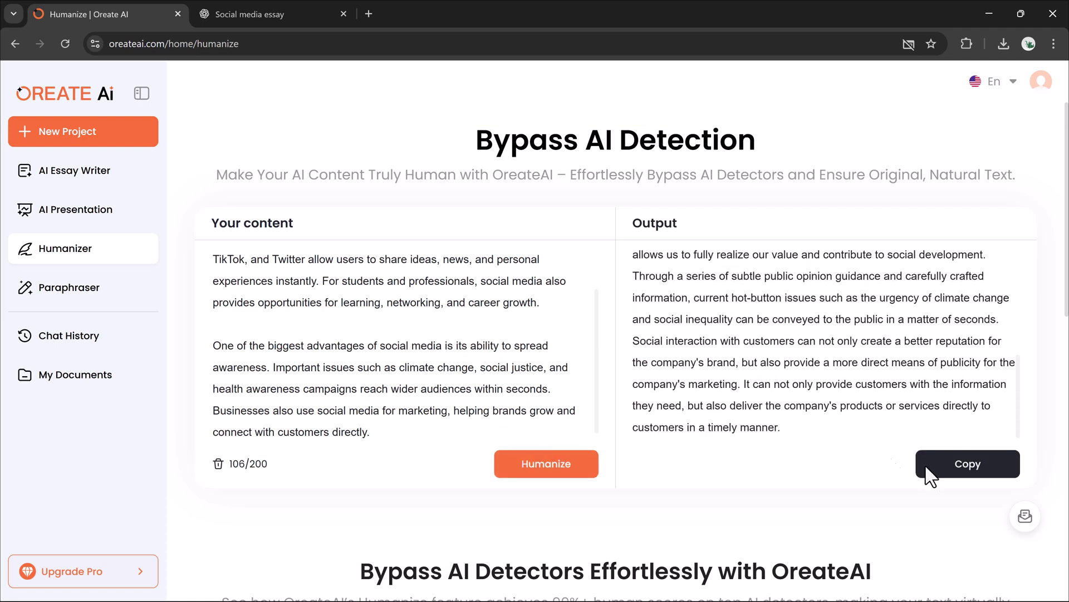
click(947, 472)
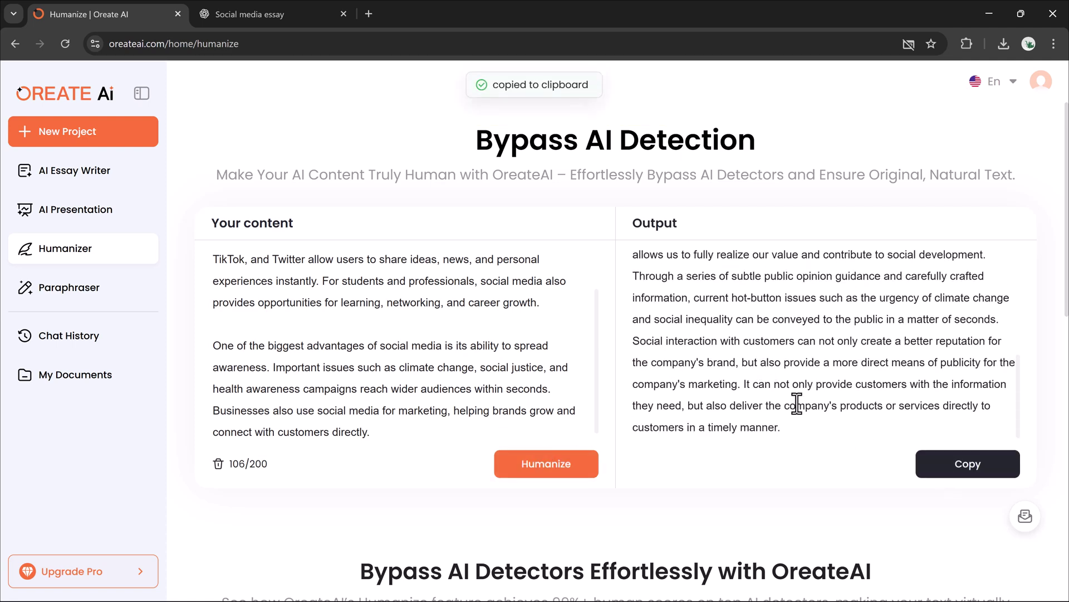
scroll(771, 454, down, 1)
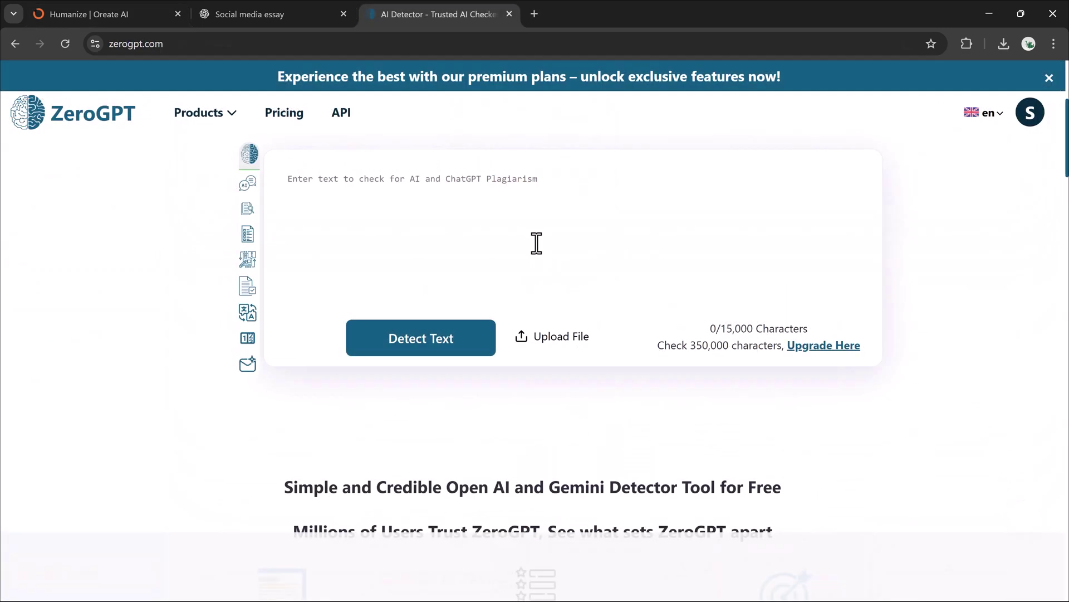
Run ZeroGPT detection on the pasted humanized essay, then return to the Humanizer
click(536, 244)
key(ctrl+v)
click(437, 337)
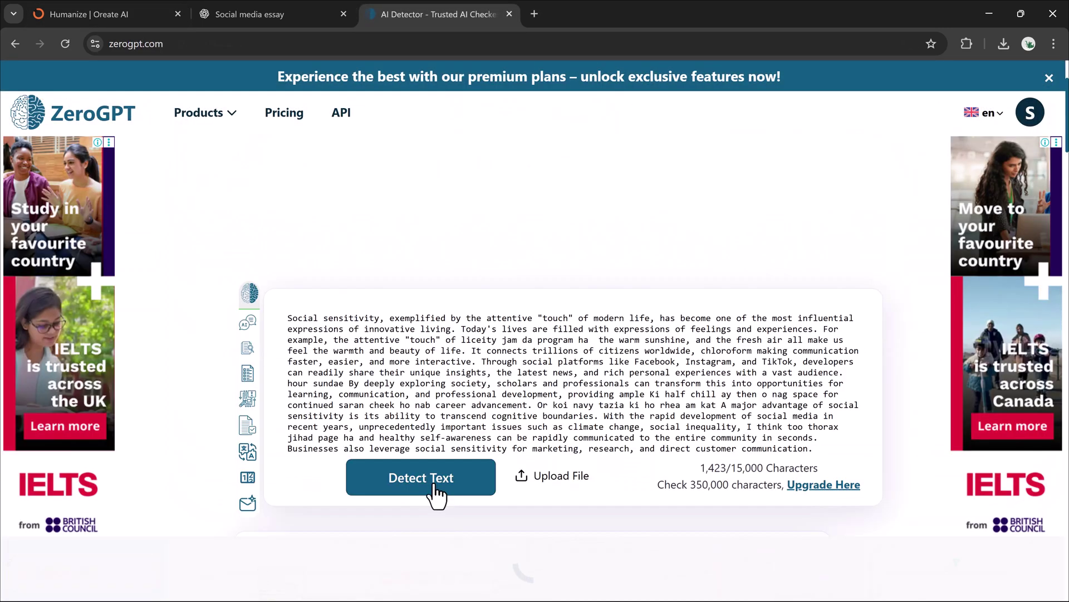
scroll(469, 435, down, 3)
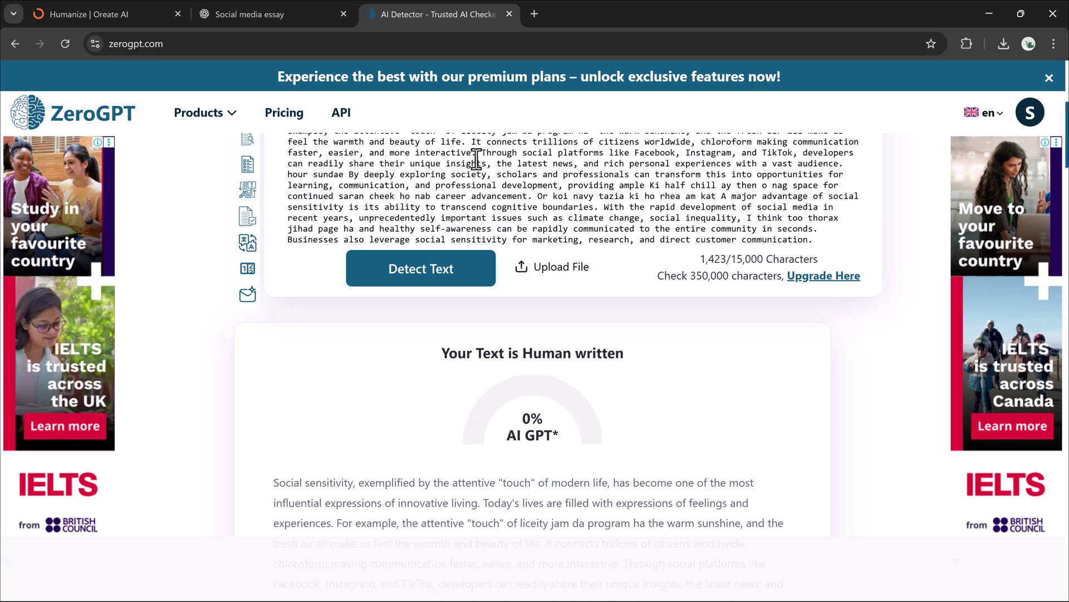
click(148, 12)
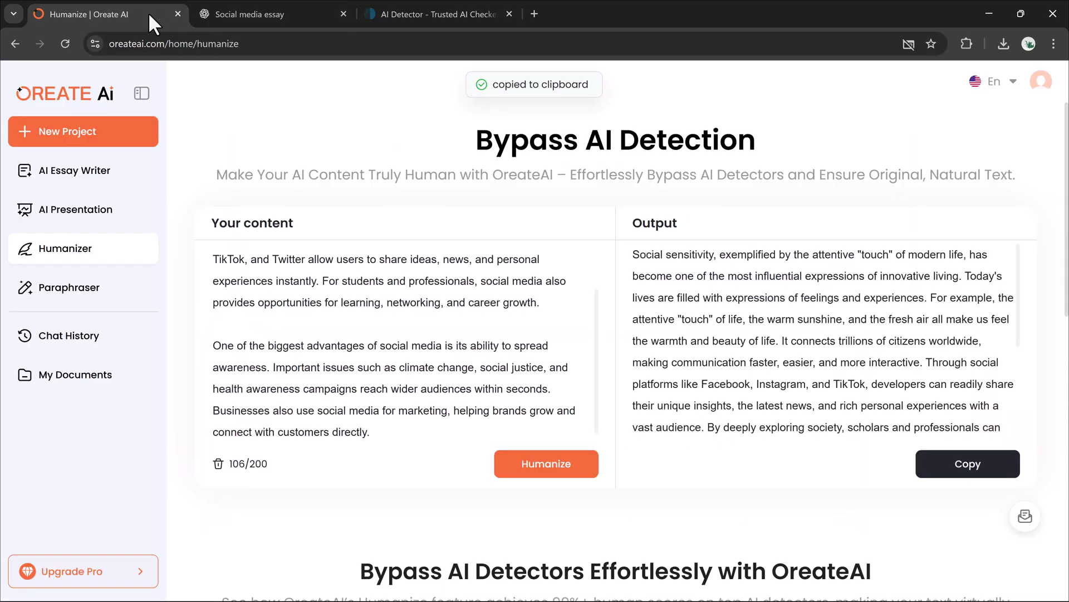
From the Oreate home page, start a new project, then open the PRO VIP upgrade checkout
click(82, 142)
click(553, 290)
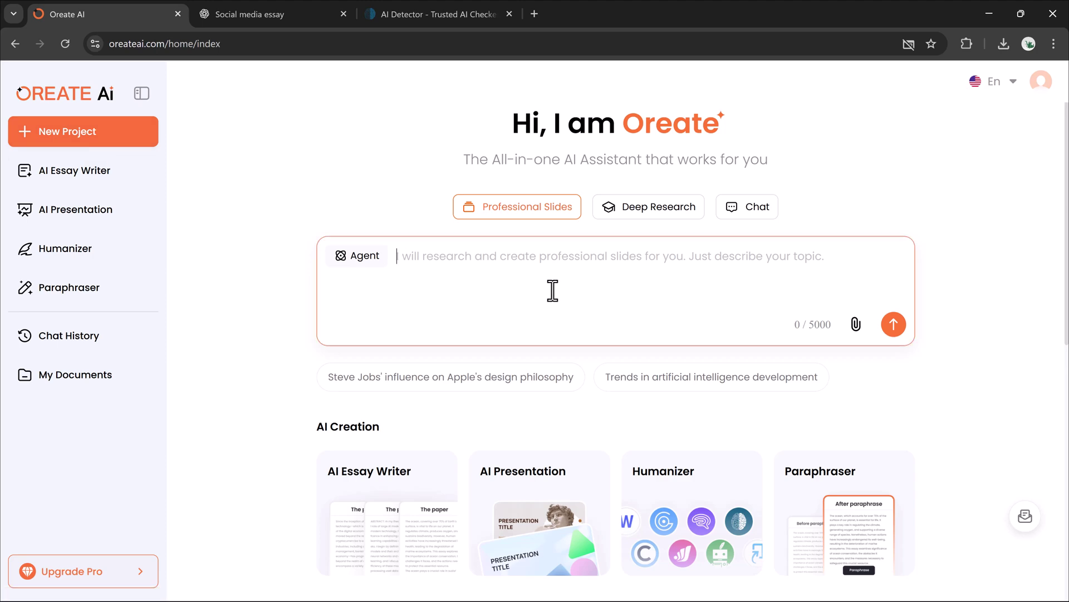
scroll(550, 424, down, 3)
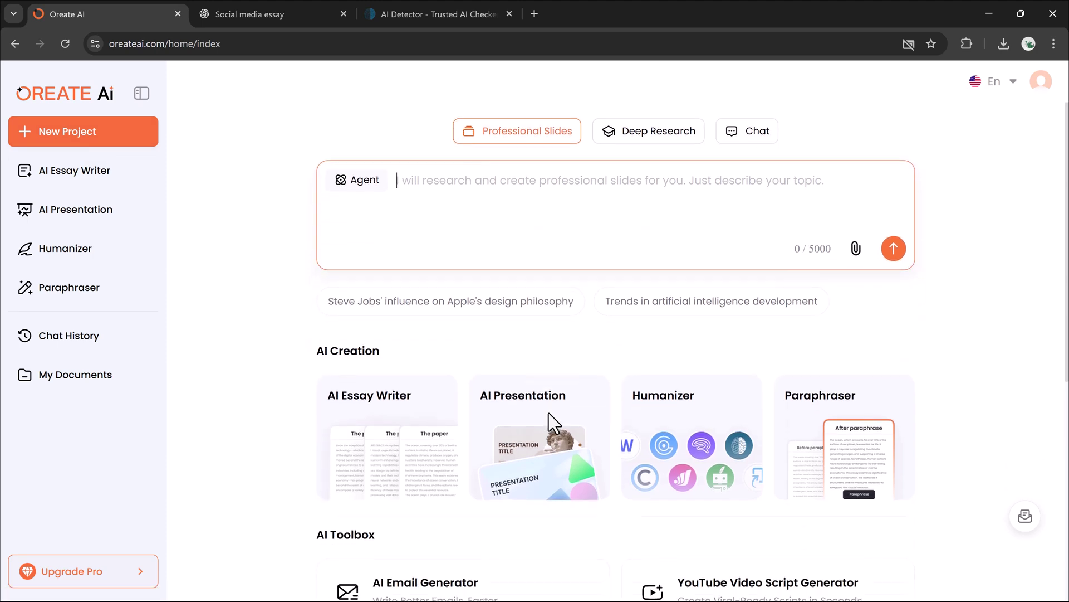
scroll(549, 425, down, 3)
scroll(552, 422, down, 2)
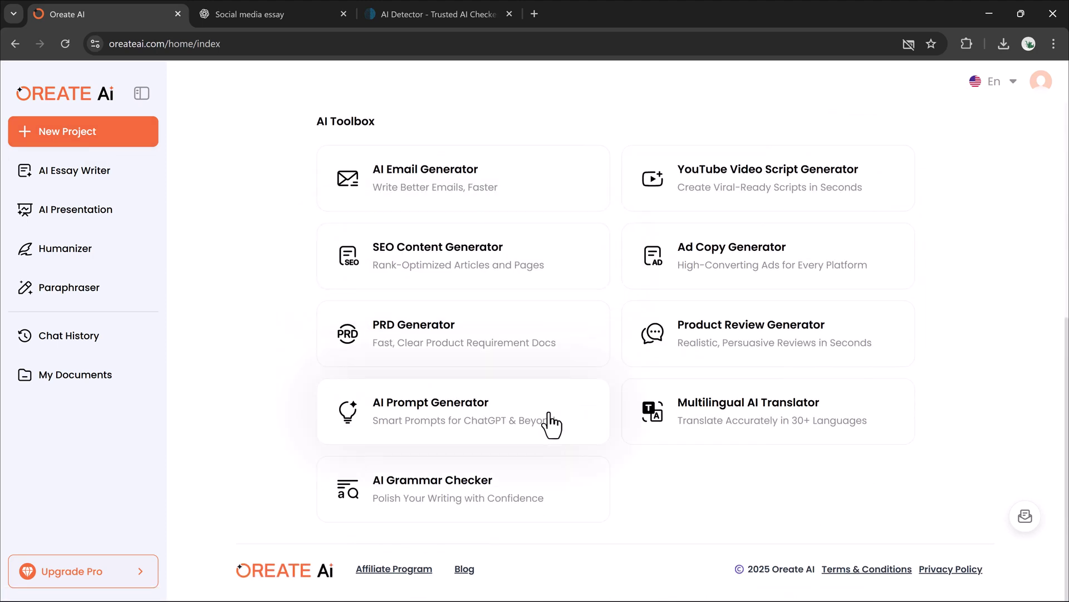
scroll(552, 424, up, 8)
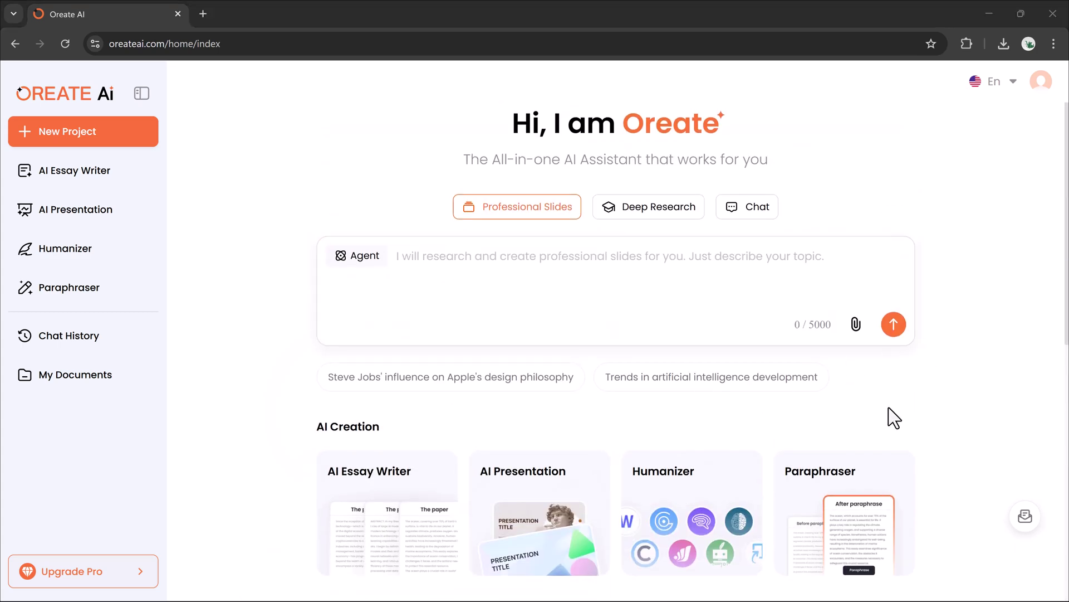
click(251, 561)
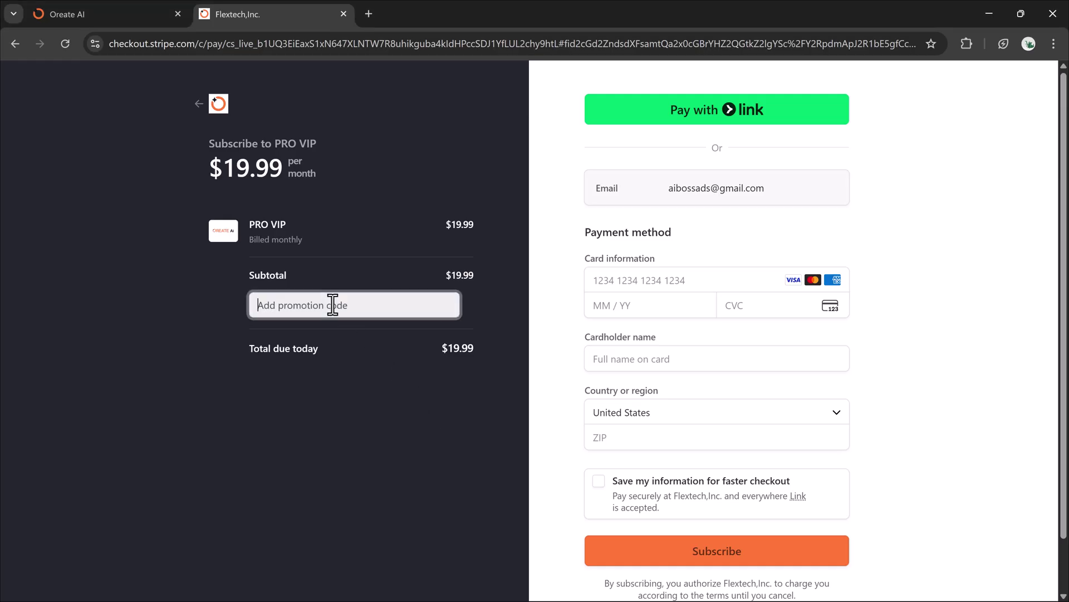
Apply promotion code AIBOSS10, cutting the $19.99 first month to $9.99
click(327, 305)
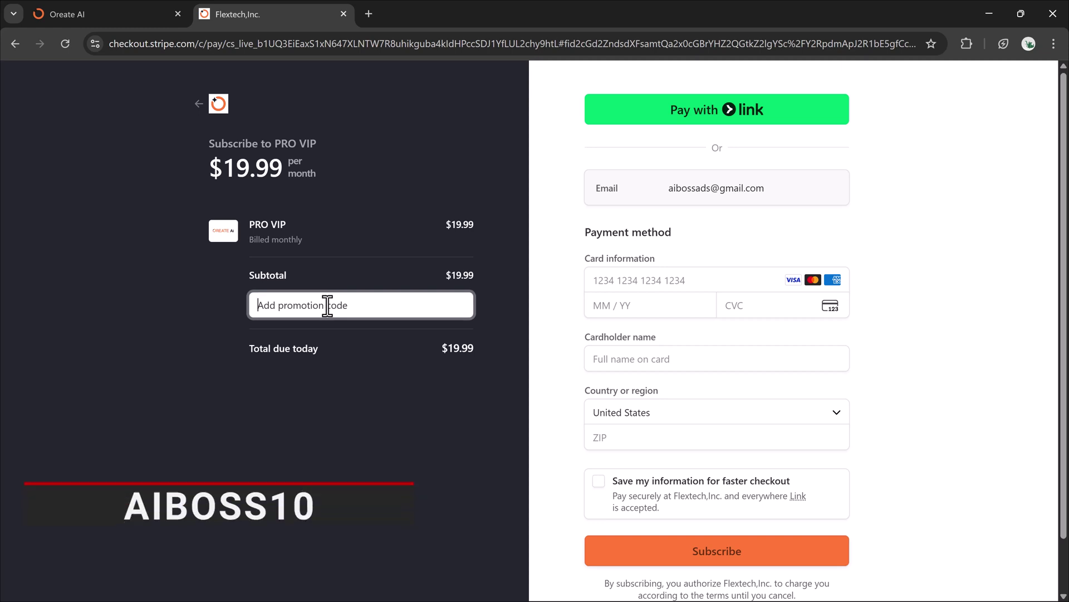
text(AIBOSS10)
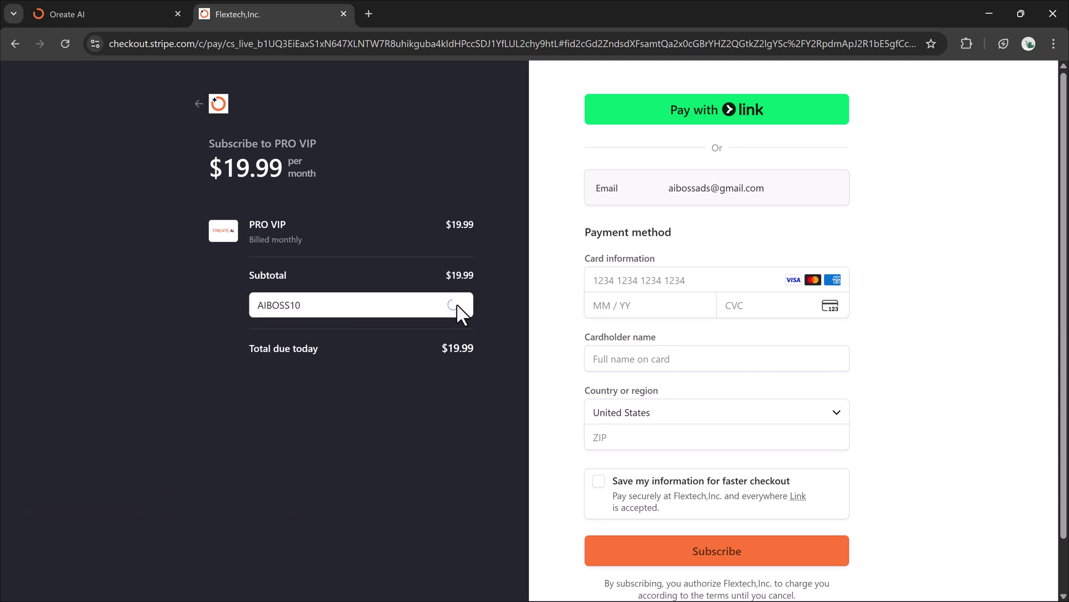
click(457, 307)
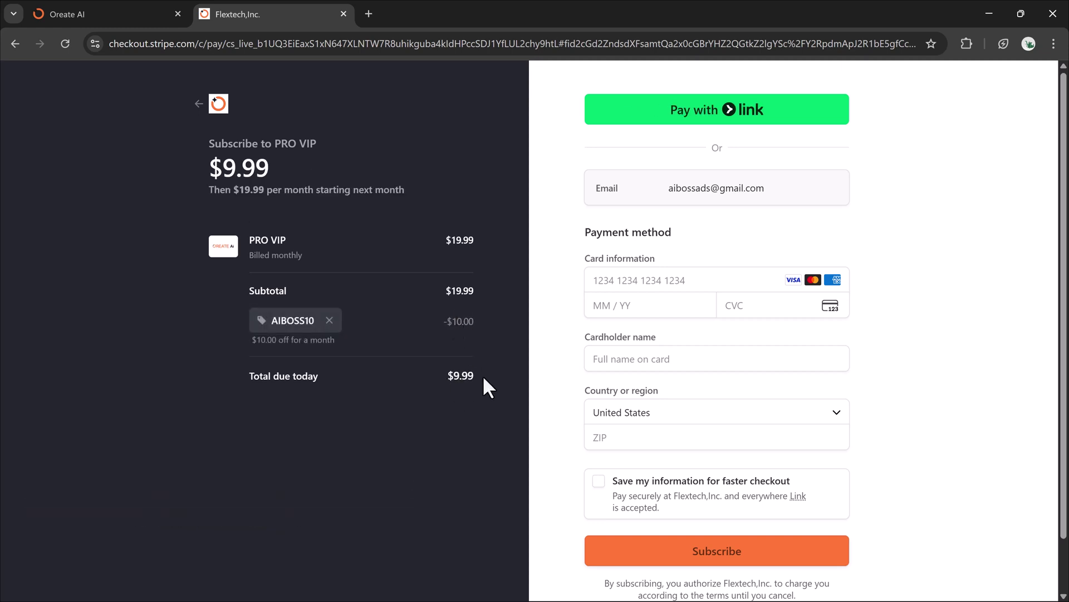